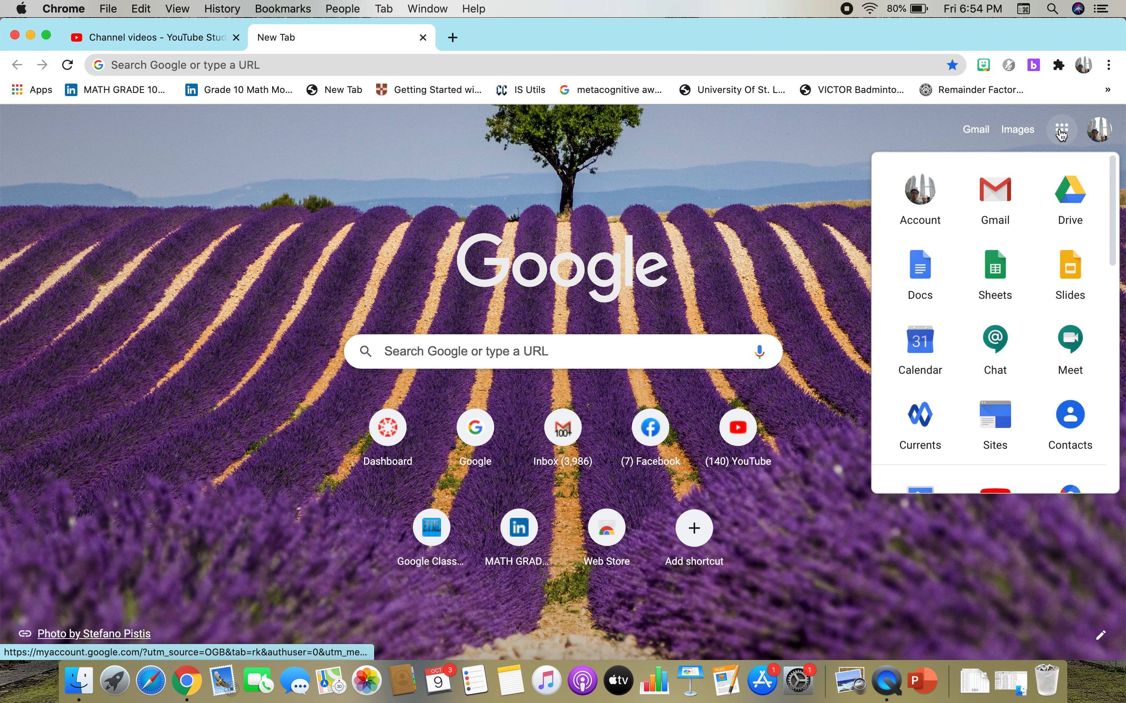
Open Google Forms from the Google apps list and create a new blank form.
drag(1111, 257, 1113, 372)
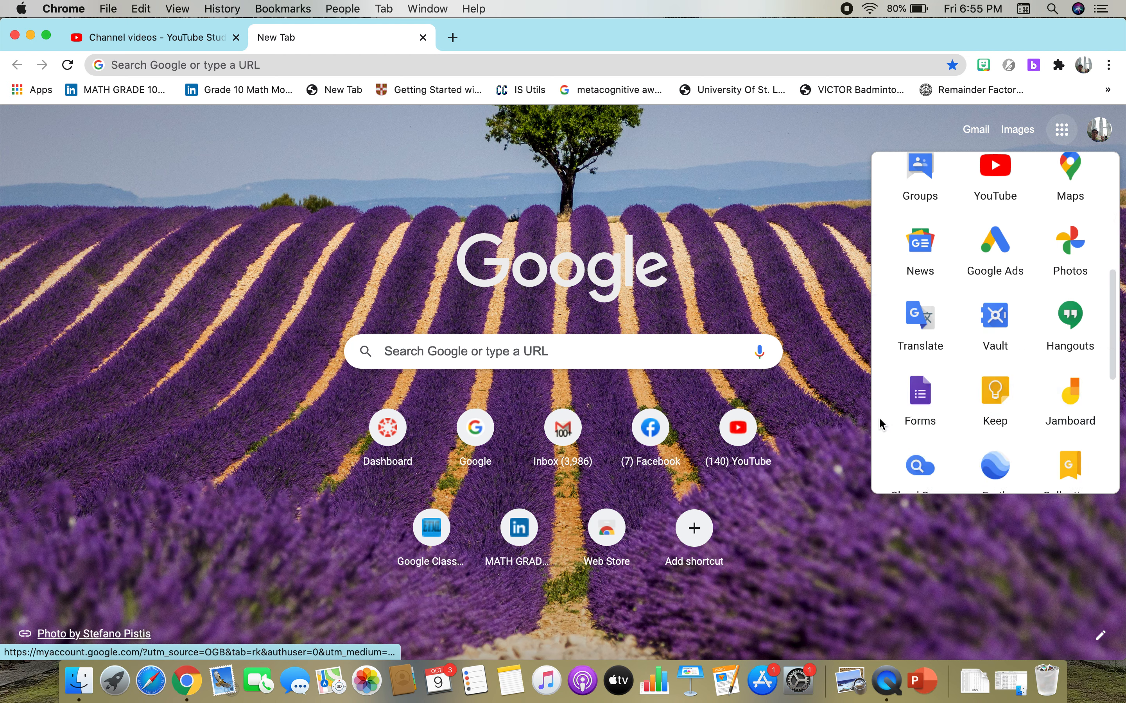
click(908, 417)
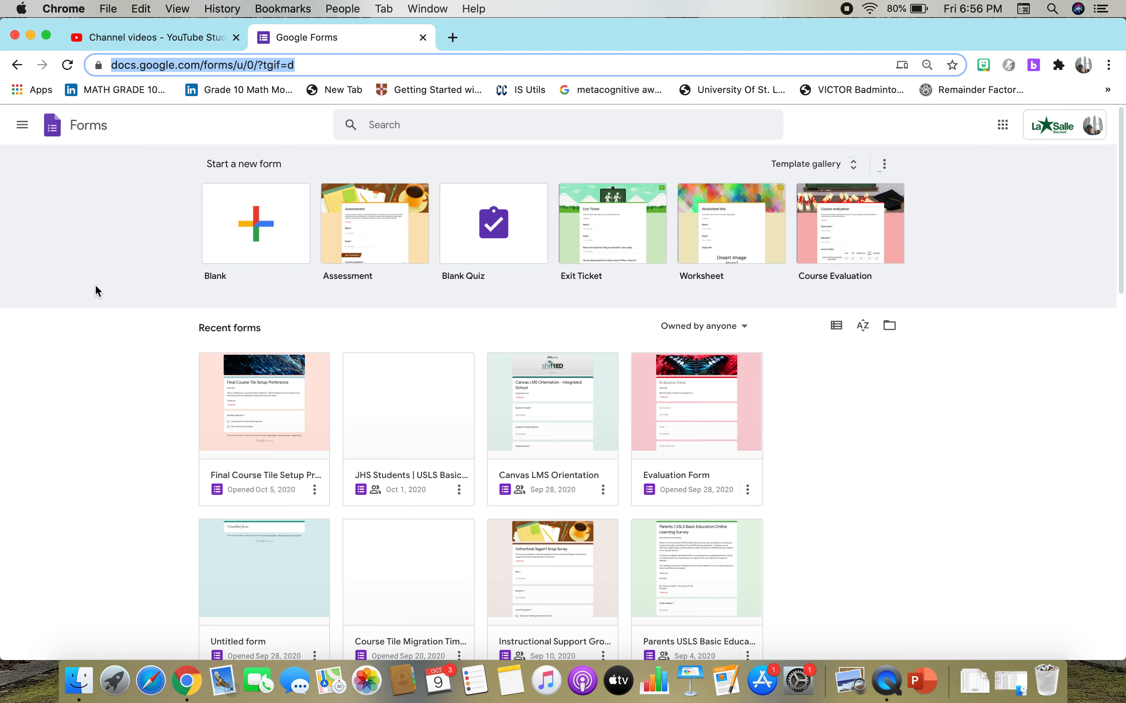
click(241, 227)
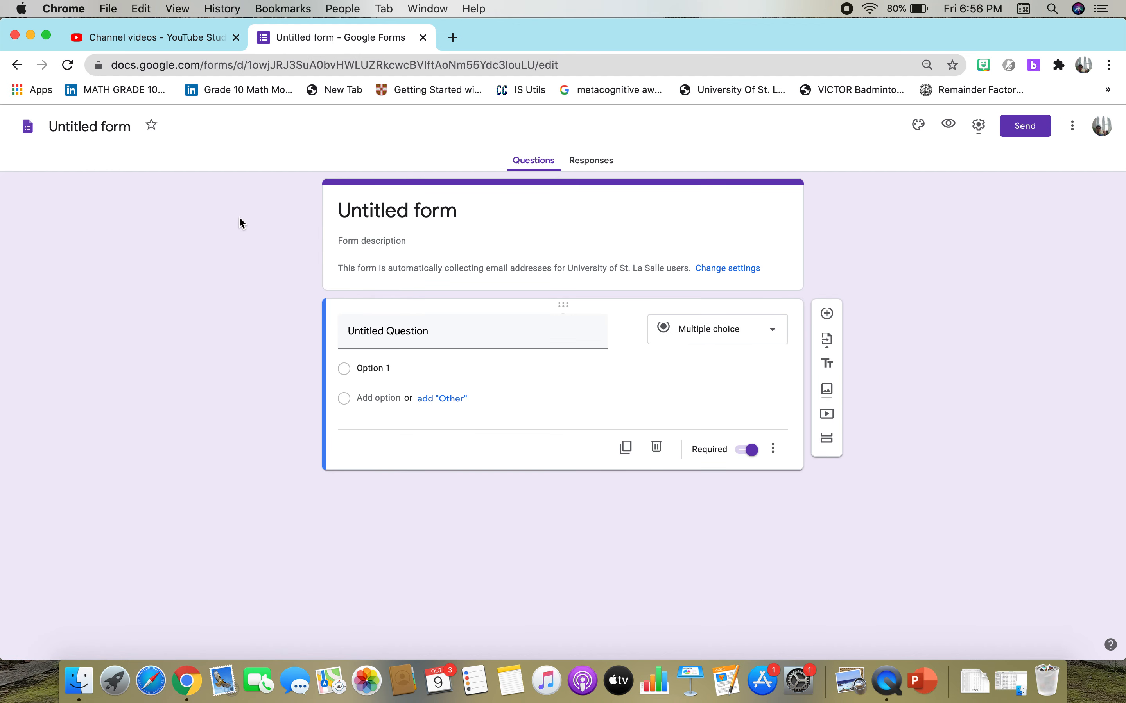
Rename the untitled form as "Covid-19 Survey" and apply that name to the form's title.
click(132, 123)
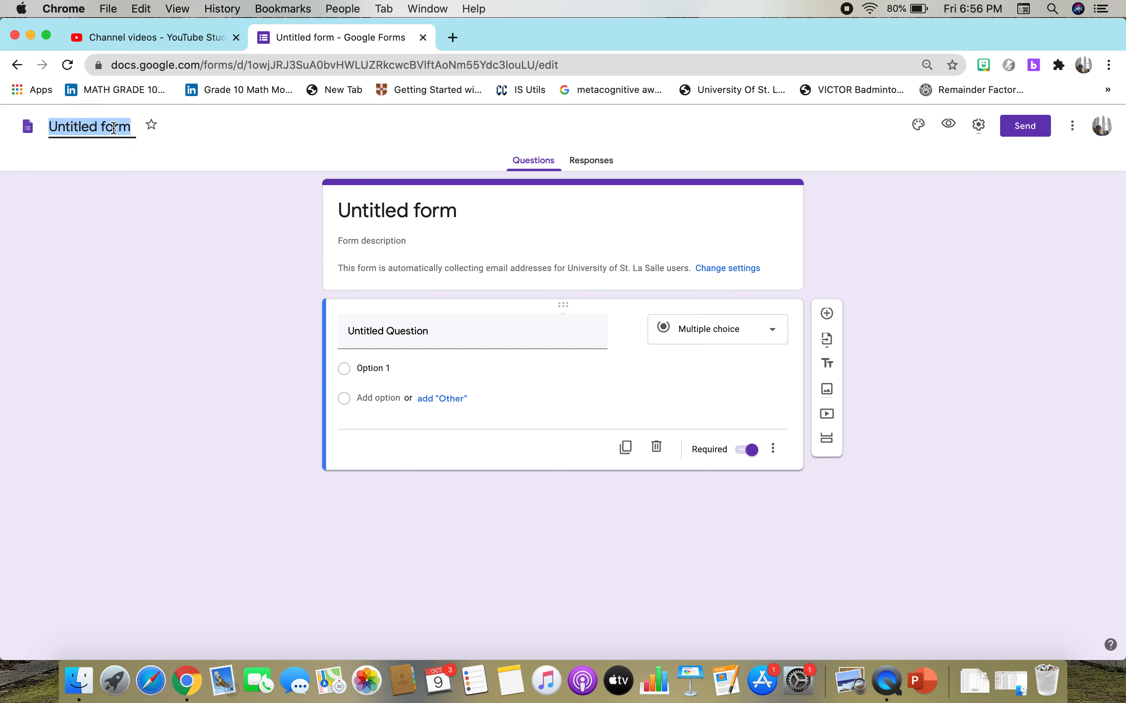
click(114, 129)
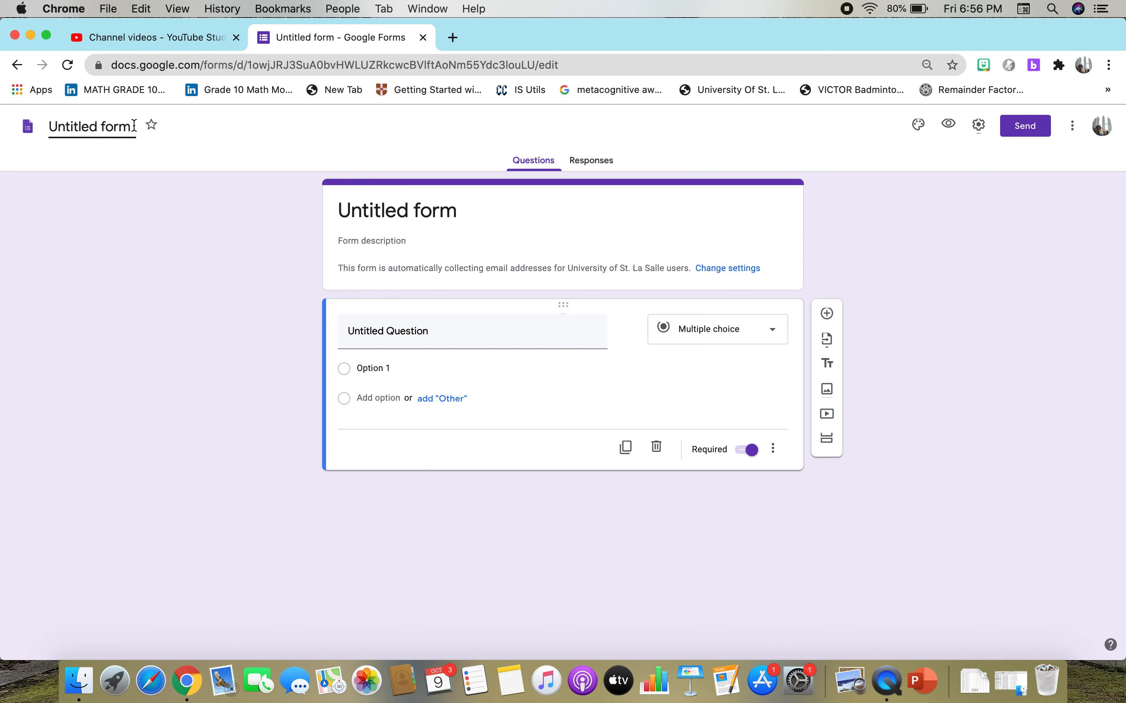
key(BackSpace)
key(BackSpace)
key(BackSpace)
key(BackSpace)
key(BackSpace)
key(BackSpace)
key(BackSpace)
key(BackSpace)
key(BackSpace)
key(BackSpace)
key(BackSpace)
key(BackSpace)
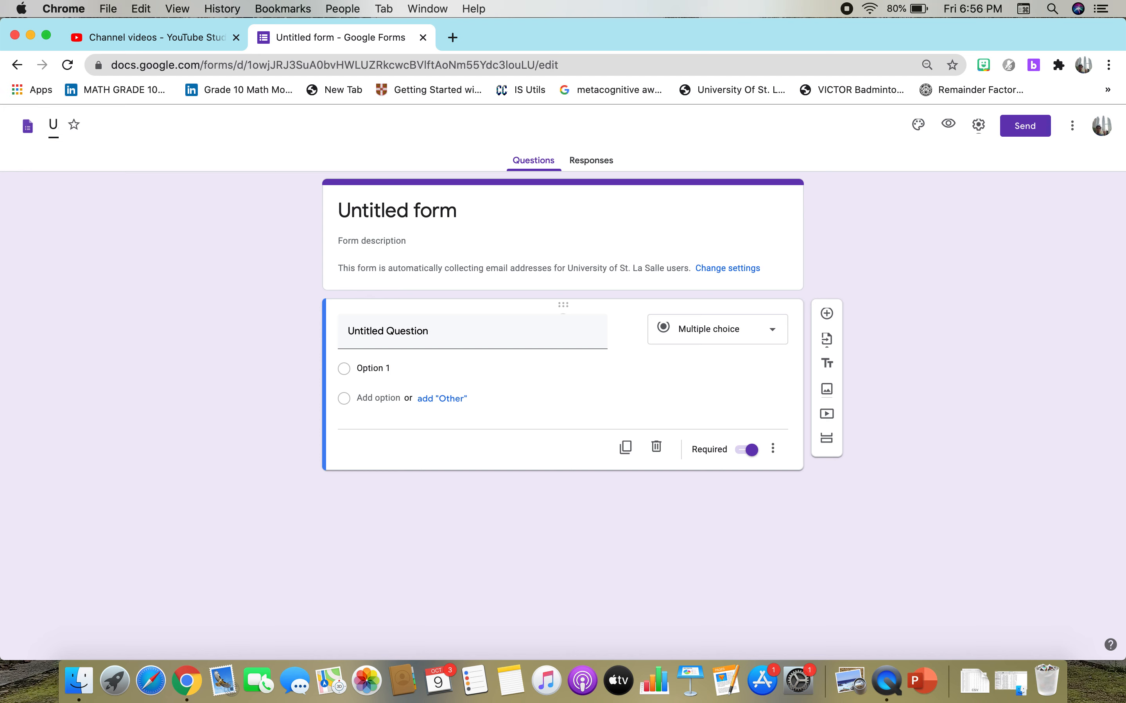
key(BackSpace)
text(Covid-19 S)
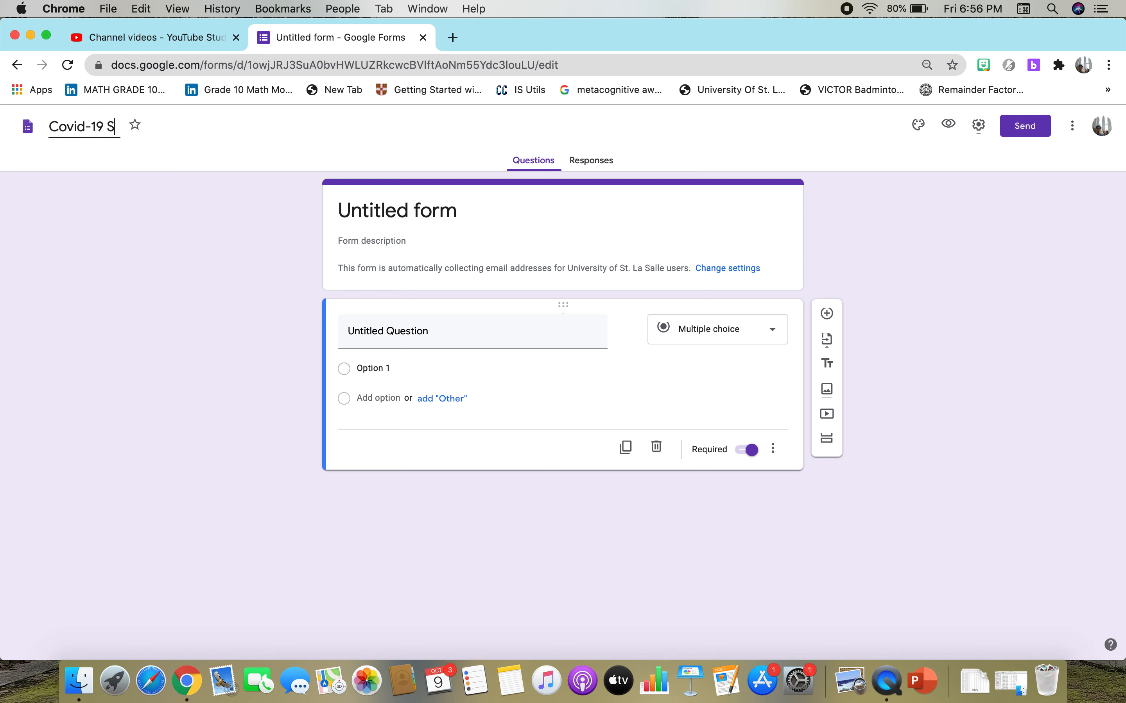
text(urvey)
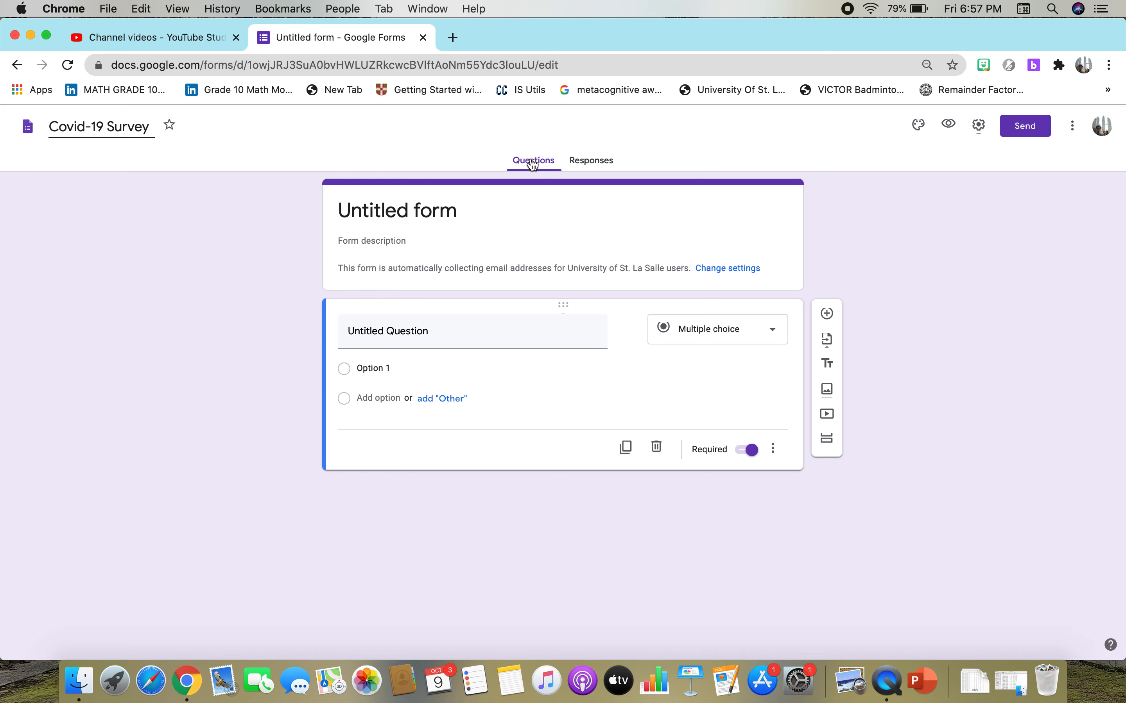
click(398, 212)
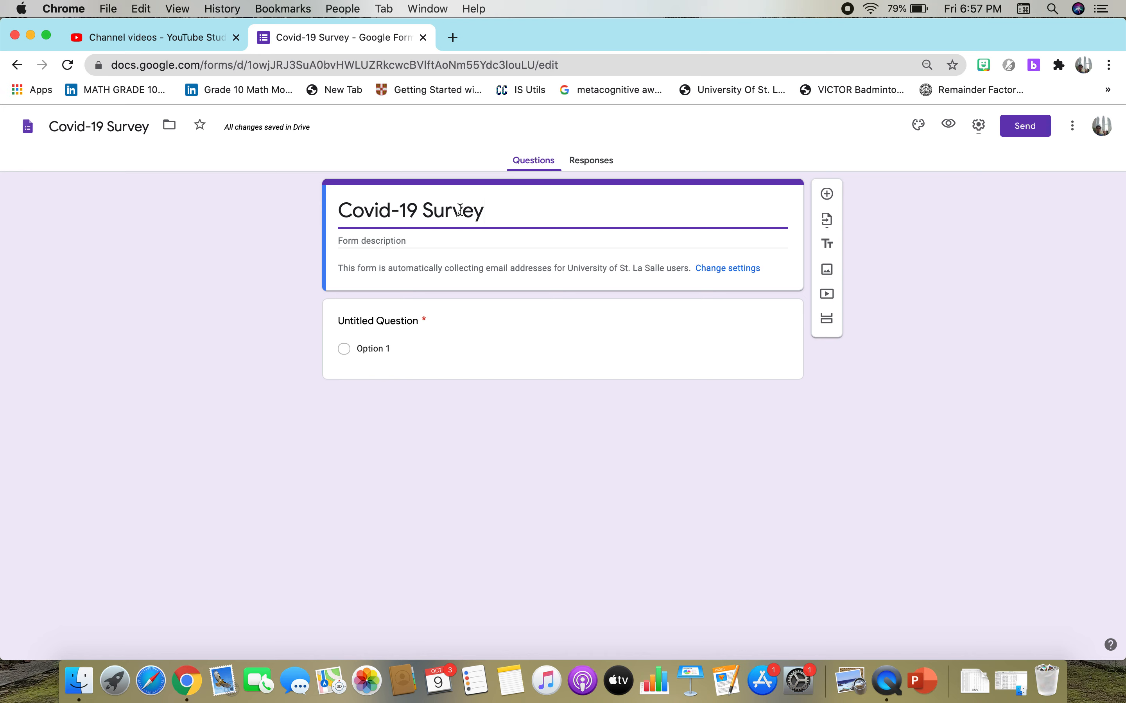
Begin the form description with the greeting "Dear Respondents," and start a new line below it.
click(486, 239)
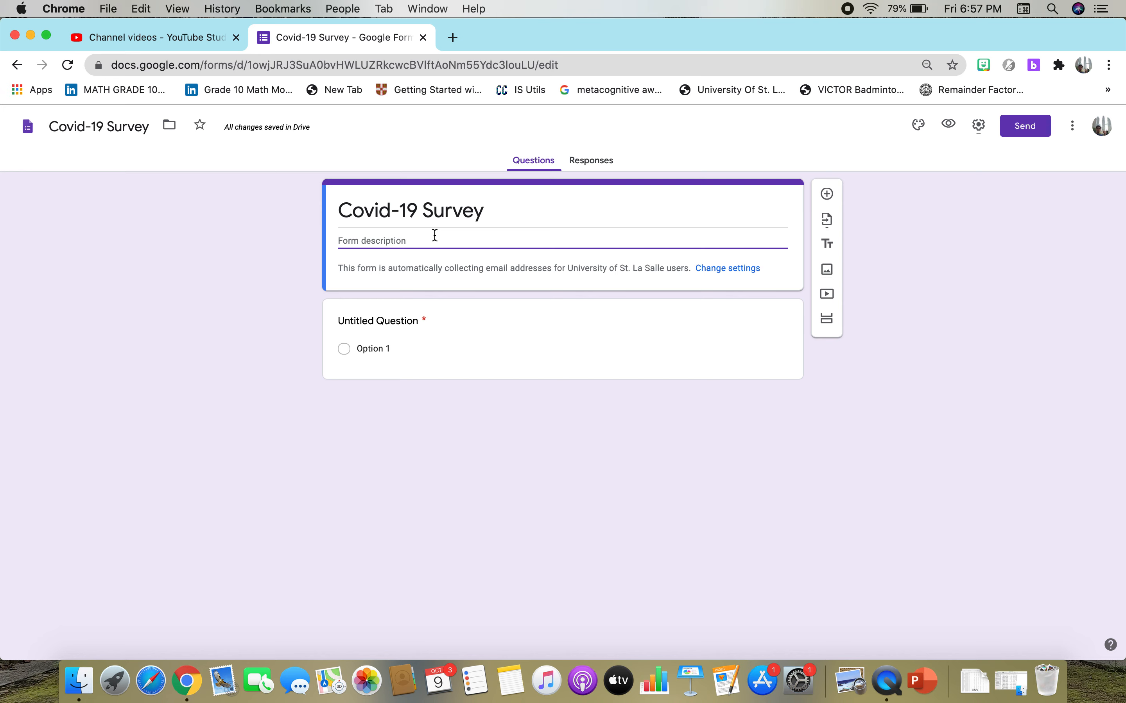
text(Dear)
text( REs)
text(esp)
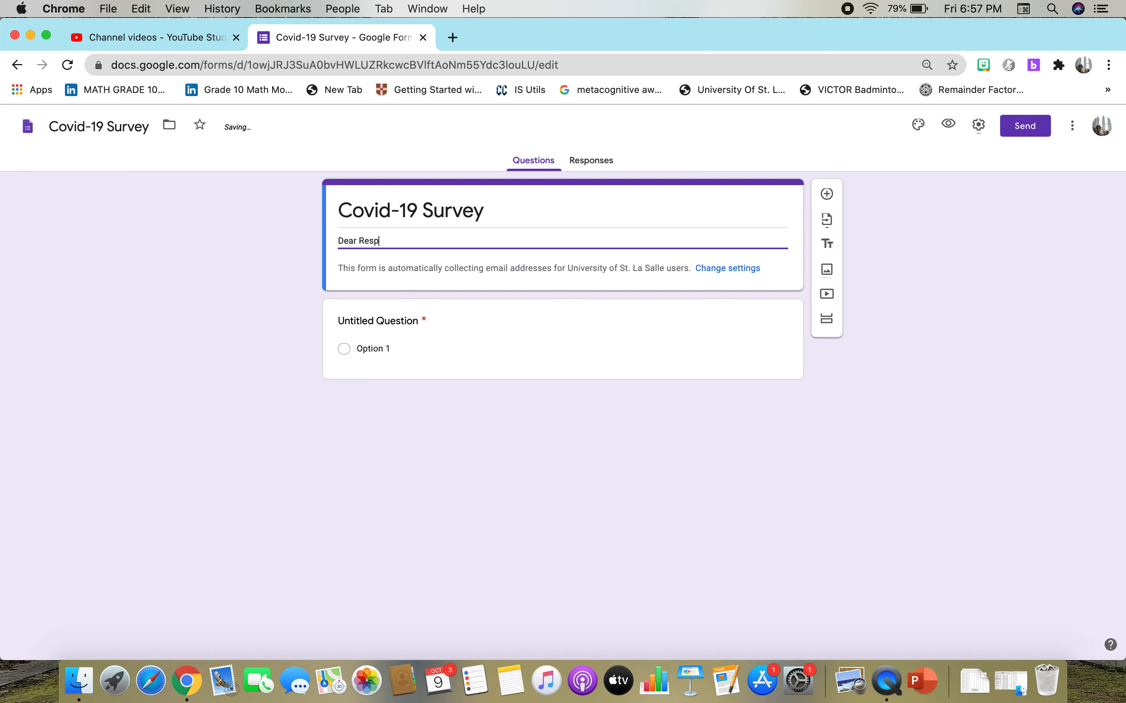
text(ondents,)
key(Return)
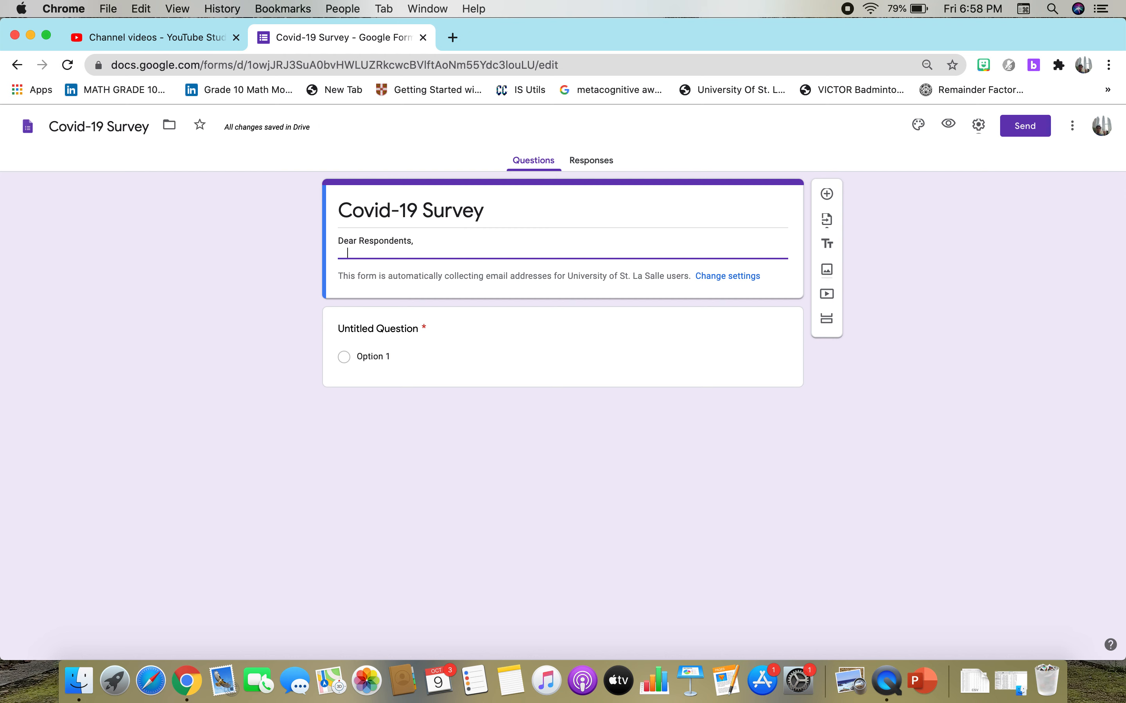
Write "We are in the process of gathering data on Covid-19" under the greeting in the form description.
text(We are in the process of)
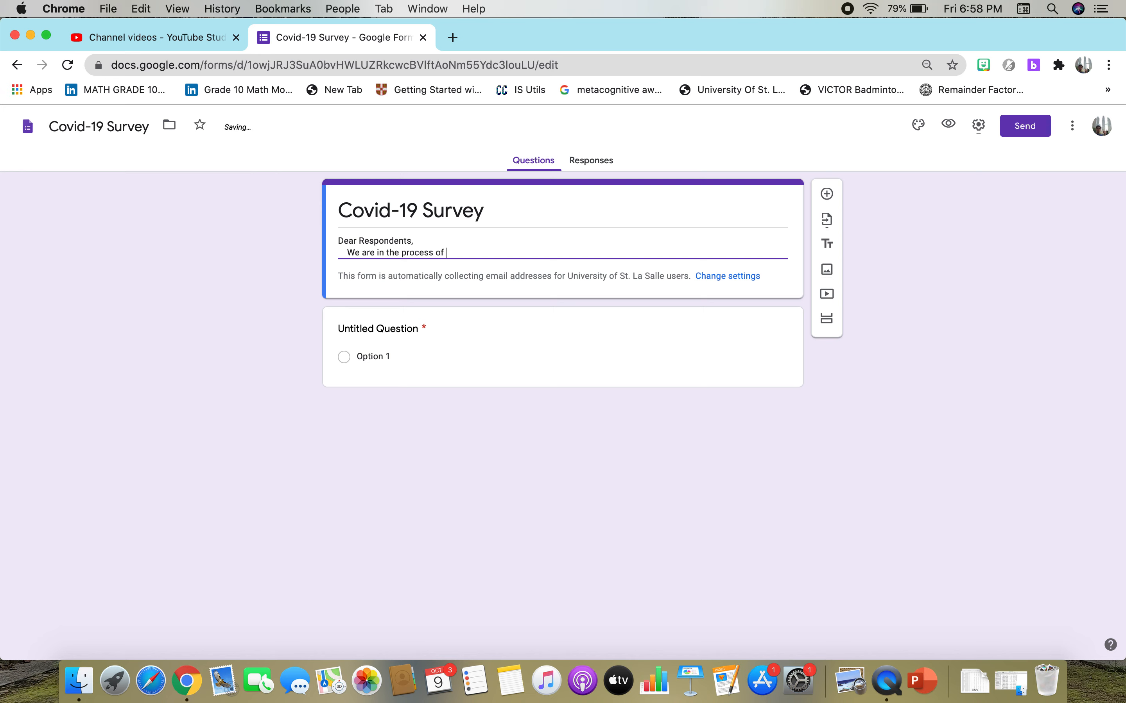
text( gathering data on )
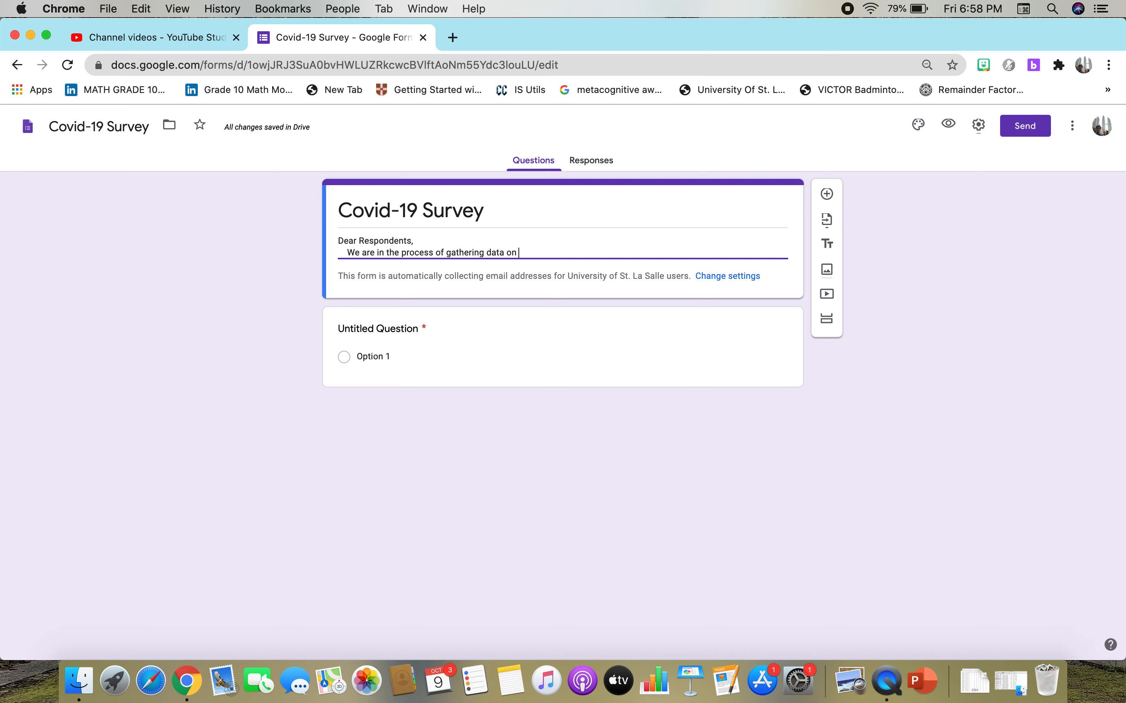
text(Covid-19)
text(facts)
key(BackSpace)
key(BackSpace)
key(BackSpace)
key(BackSpace)
key(BackSpace)
Insert "how" before "Covid-19" in the description and finish the sentence with "has affected our way of life.".
click(521, 260)
text(how)
click(610, 251)
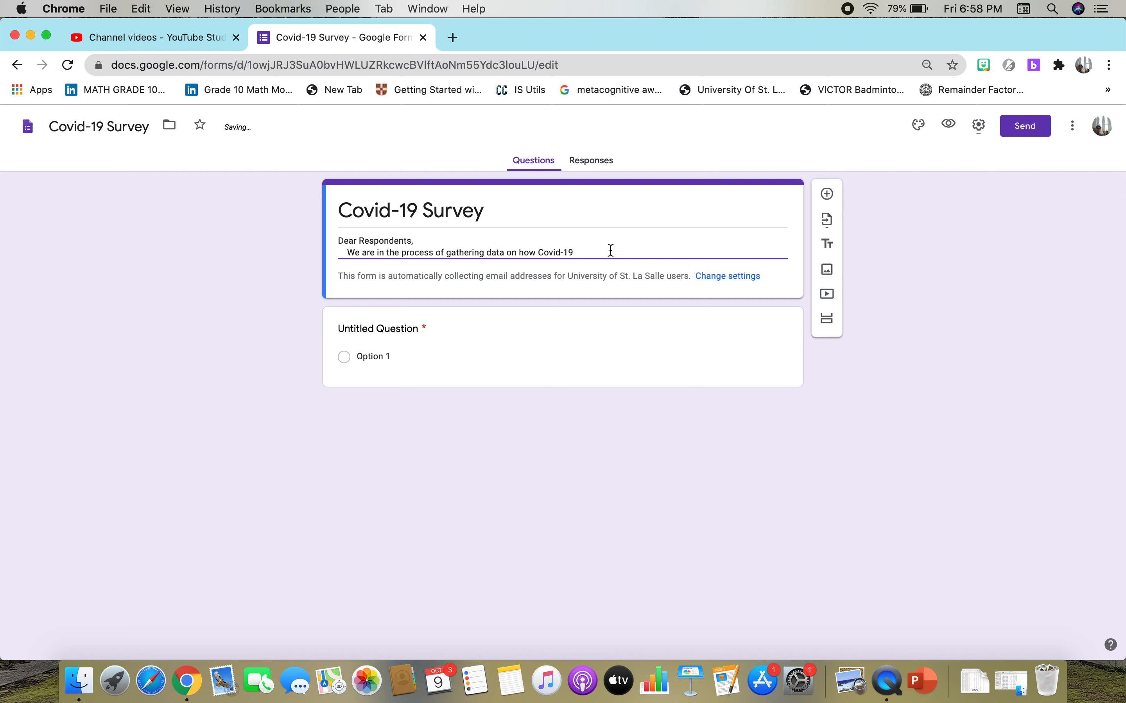
text(has a)
text(ffected )
text(our )
text(way of lif)
text(e.)
text(  We are )
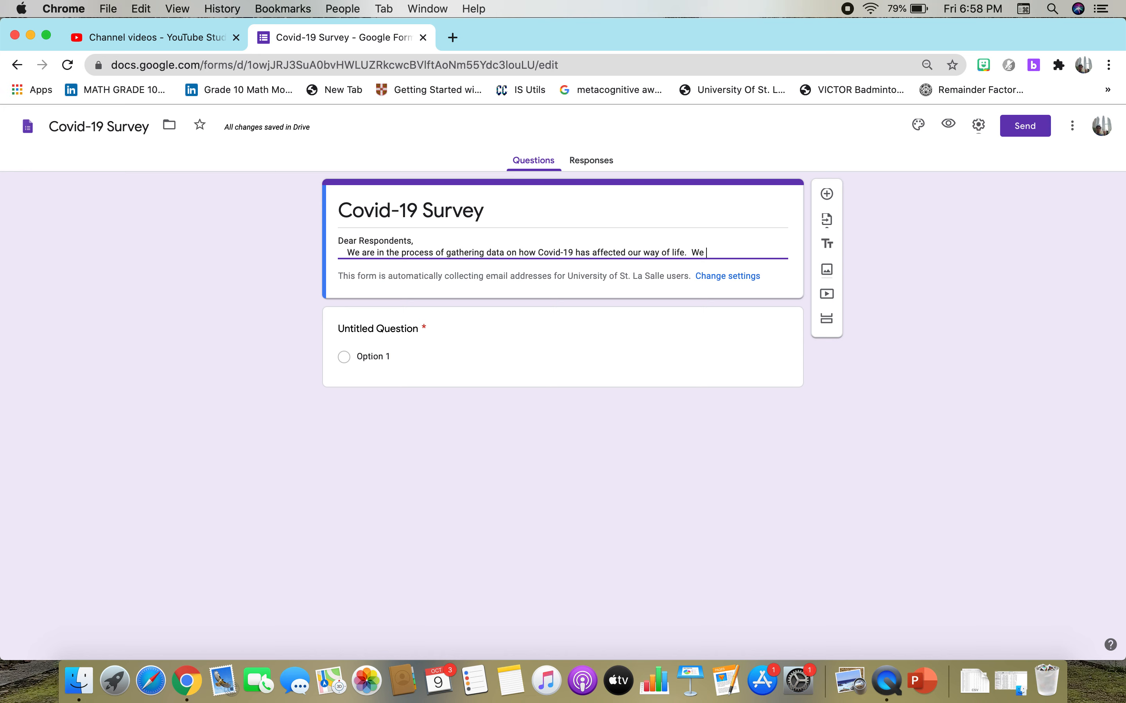
text(asking for your time)
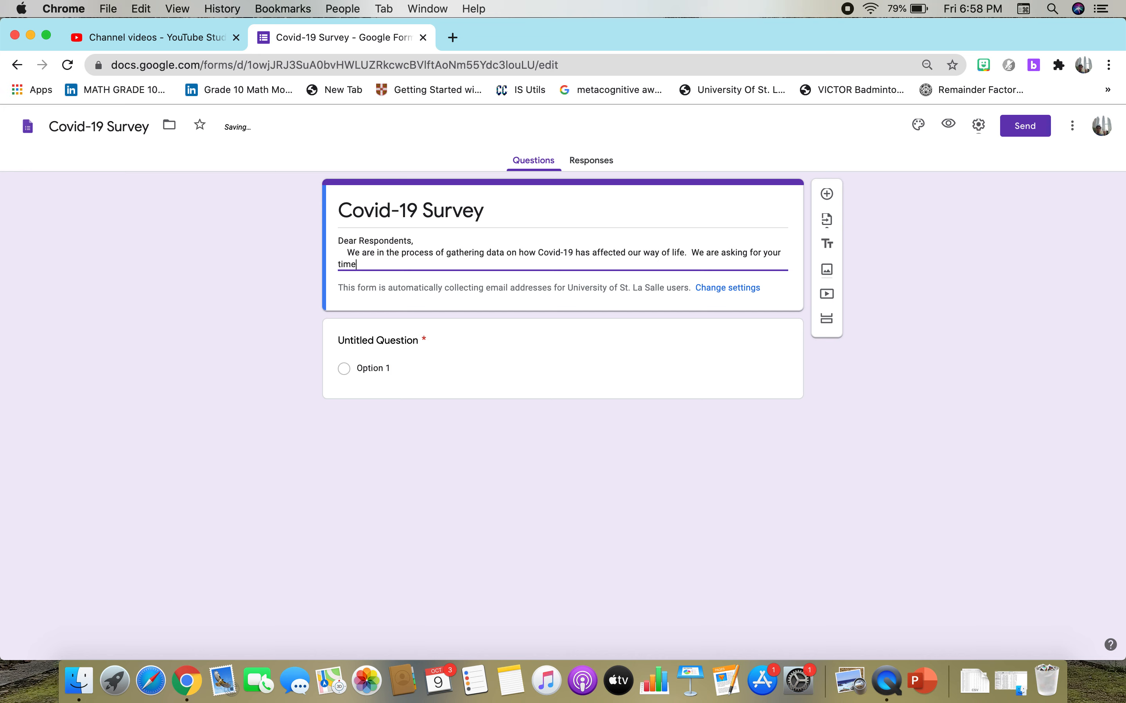
text( to complete this sur)
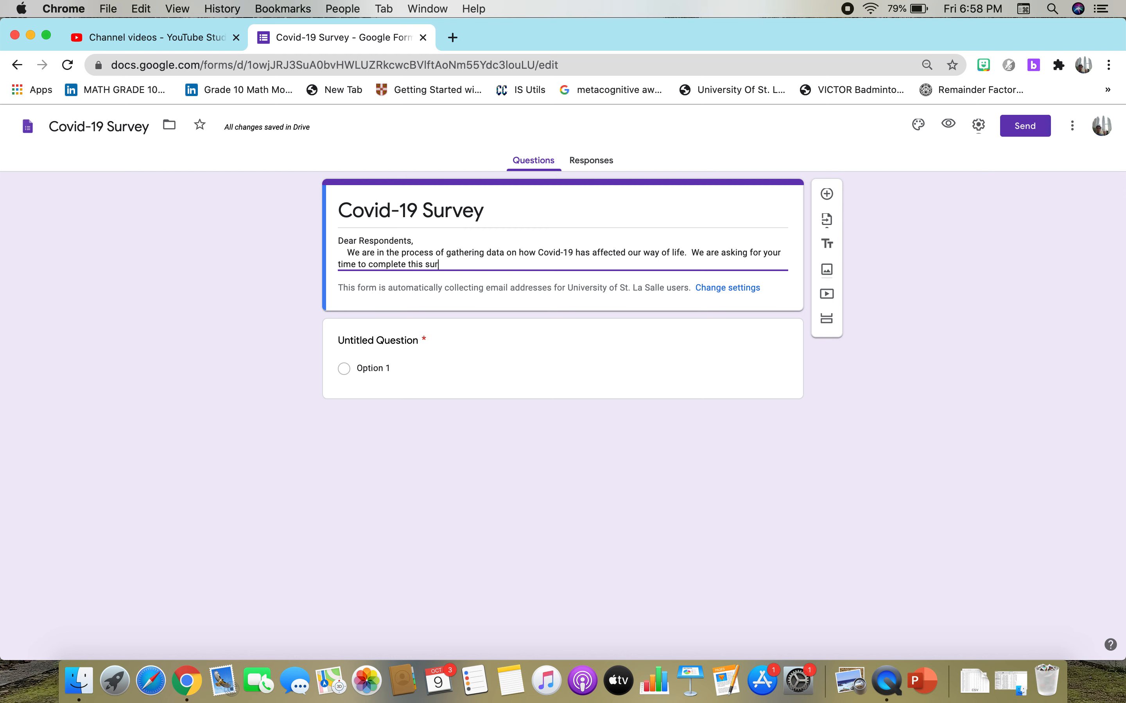
text(vey.  We assure you that your re)
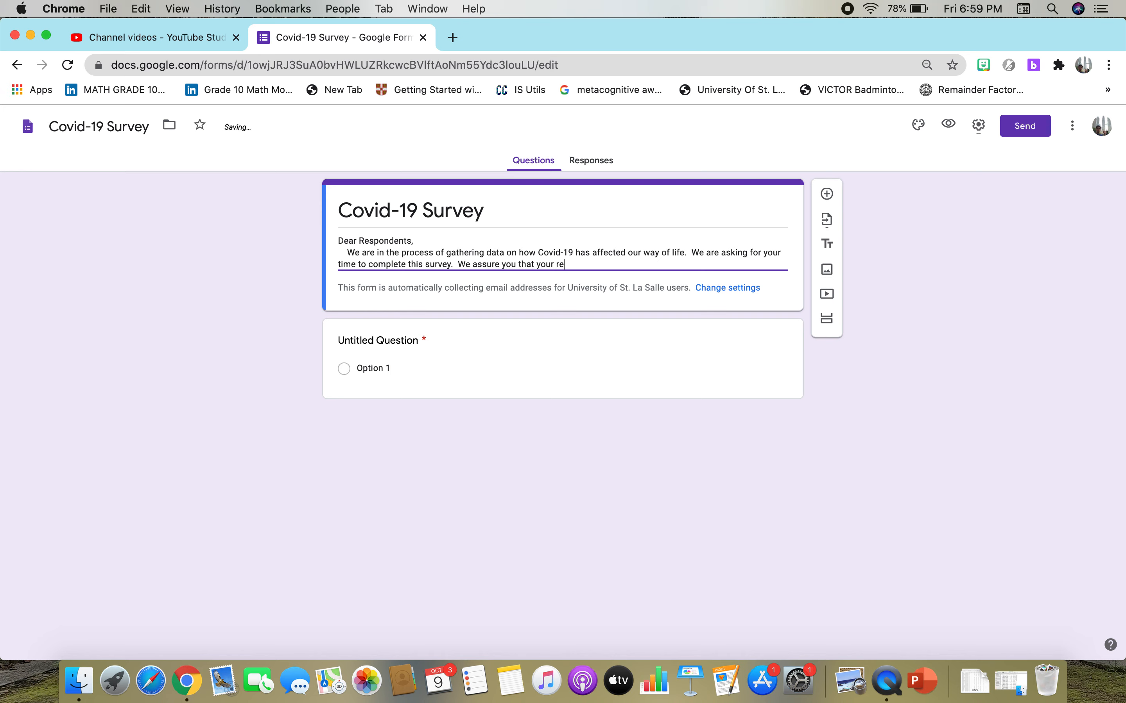
text(sponses will be treated with)
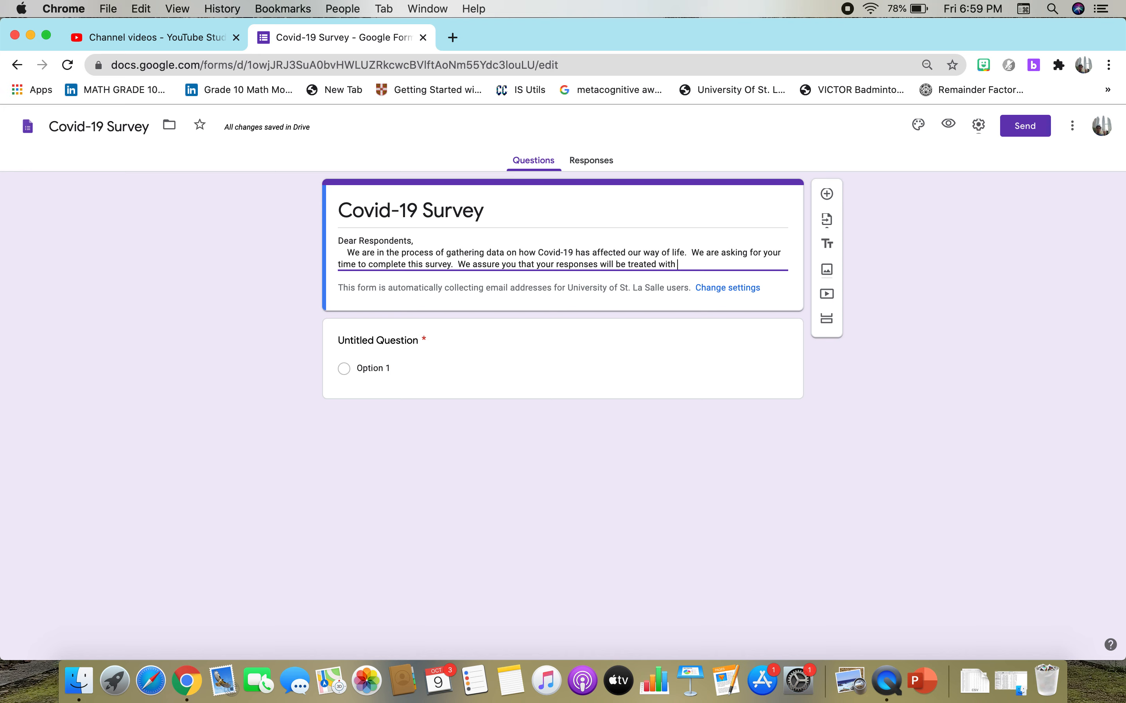
Add the sentence "We assure you that your responses will be treated with anonimity." to the form description.
text(anonimity.)
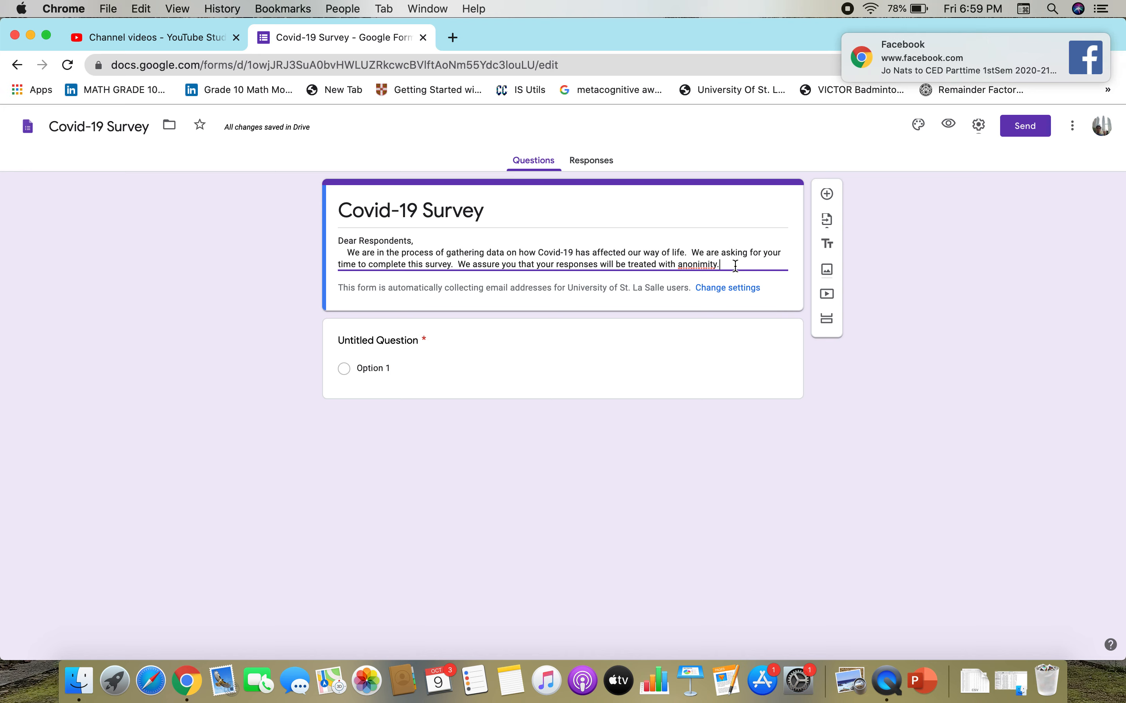
Replace "anonimity" at the end of the description's last sentence with "utmost care.".
key(BackSpace)
key(BackSpace)
key(BackSpace)
key(BackSpace)
key(BackSpace)
key(BackSpace)
key(BackSpace)
key(BackSpace)
key(BackSpace)
key(BackSpace)
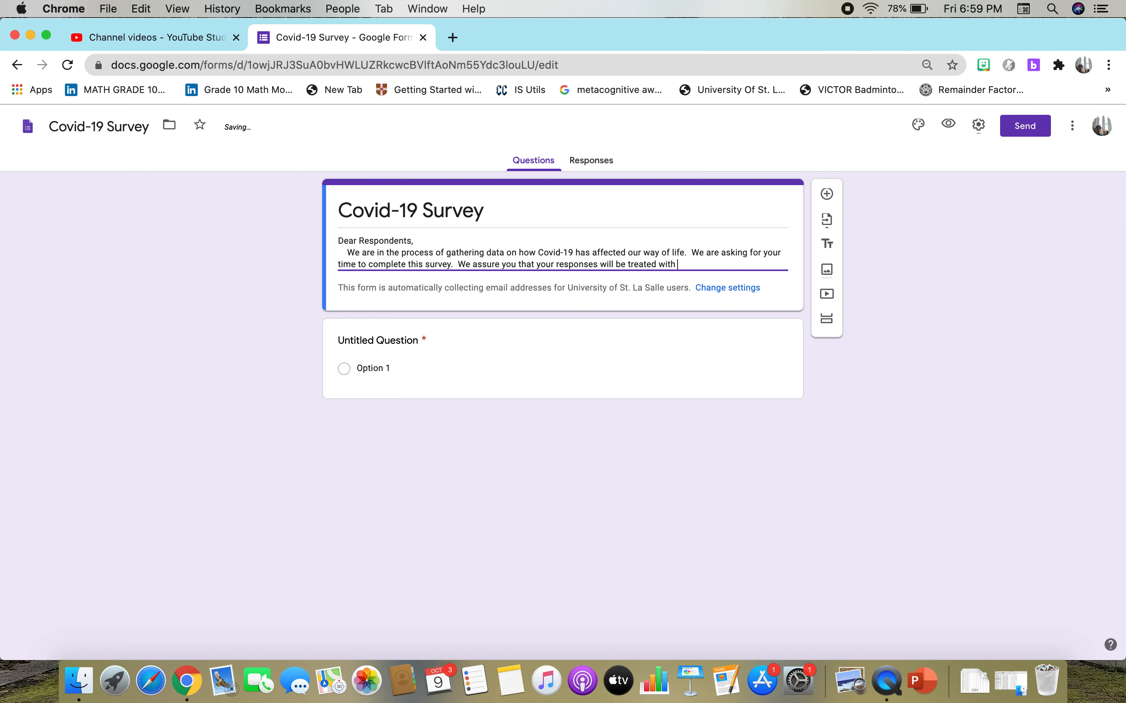
text(utmost care.)
Close the form description with "Thank You very much." after a blank line.
key(Return)
key(Return)
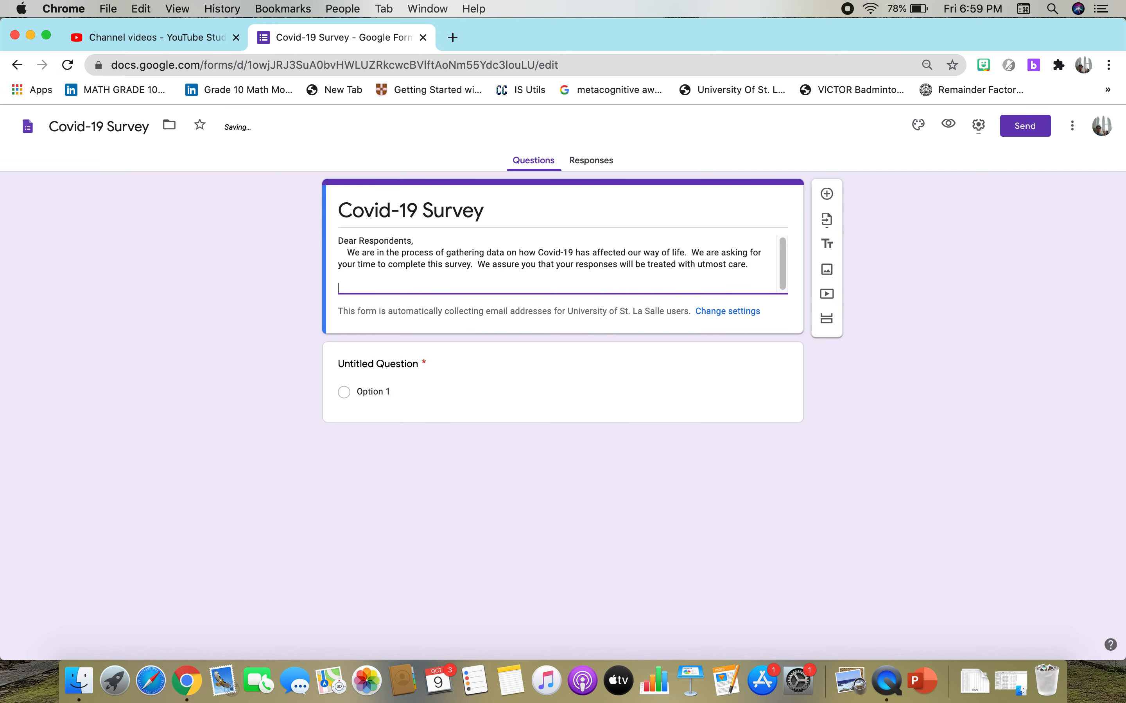
text(REs)
key(BackSpace)
key(BackSpace)
text(Thank You very much.)
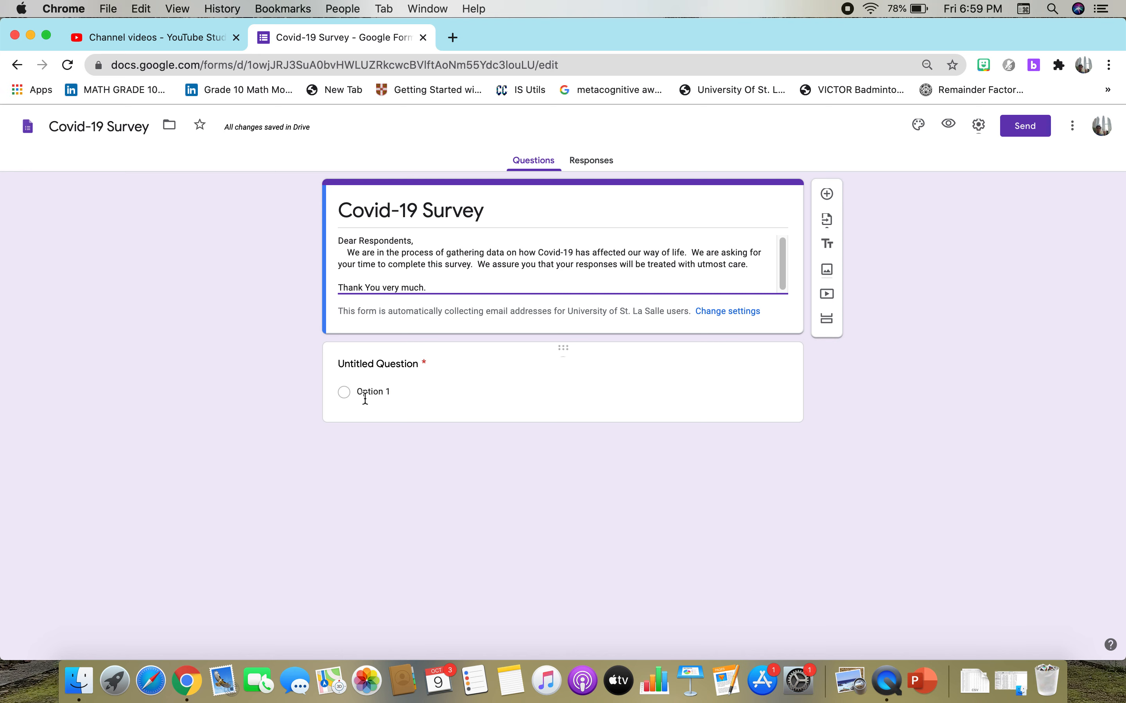
Title the untitled question "How did Covid-19 affect your day-to-day activity?".
click(364, 367)
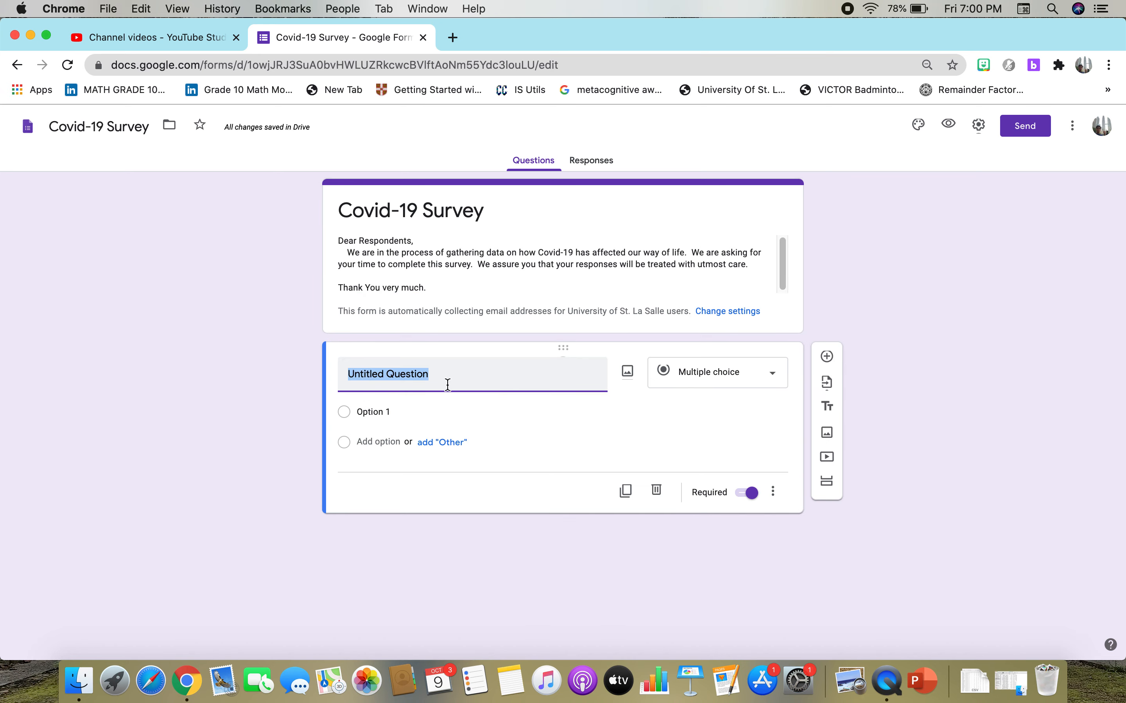
click(774, 383)
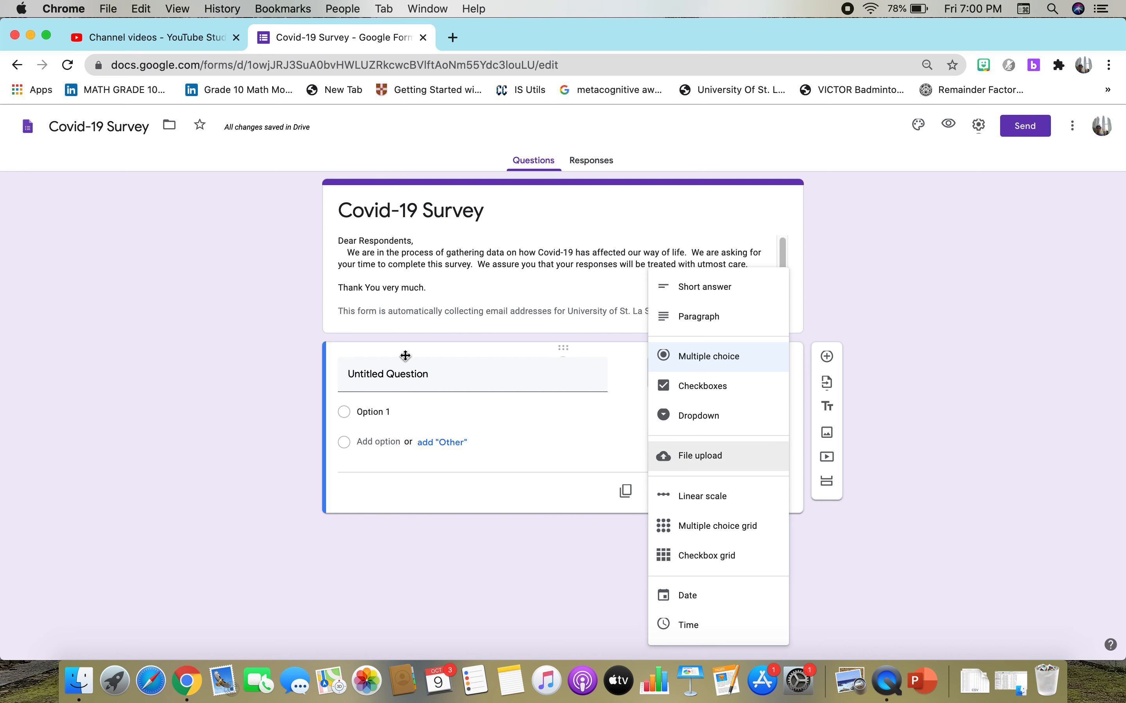
click(487, 377)
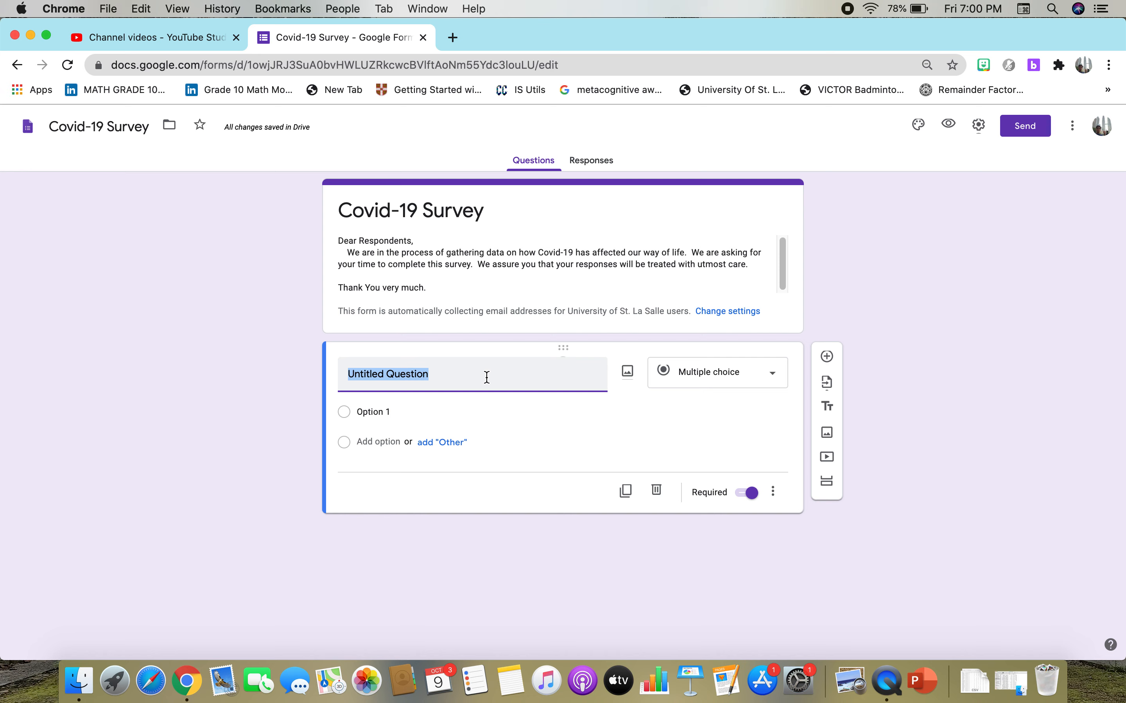
text(How did )
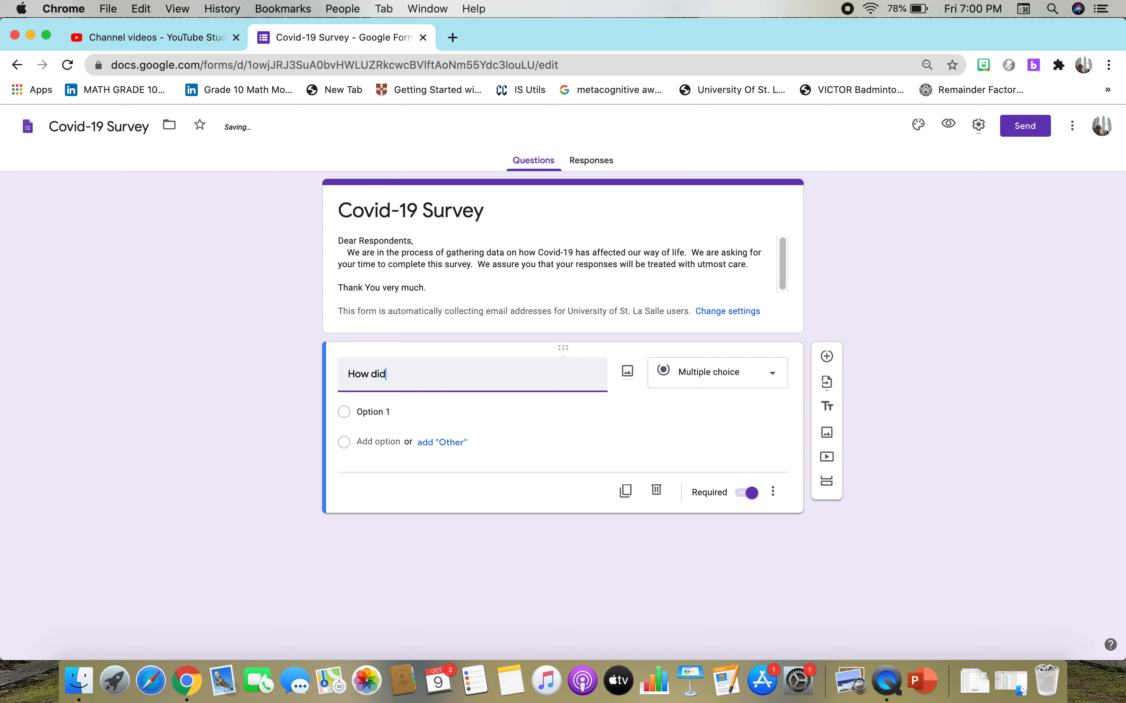
text(Covid-19 affe)
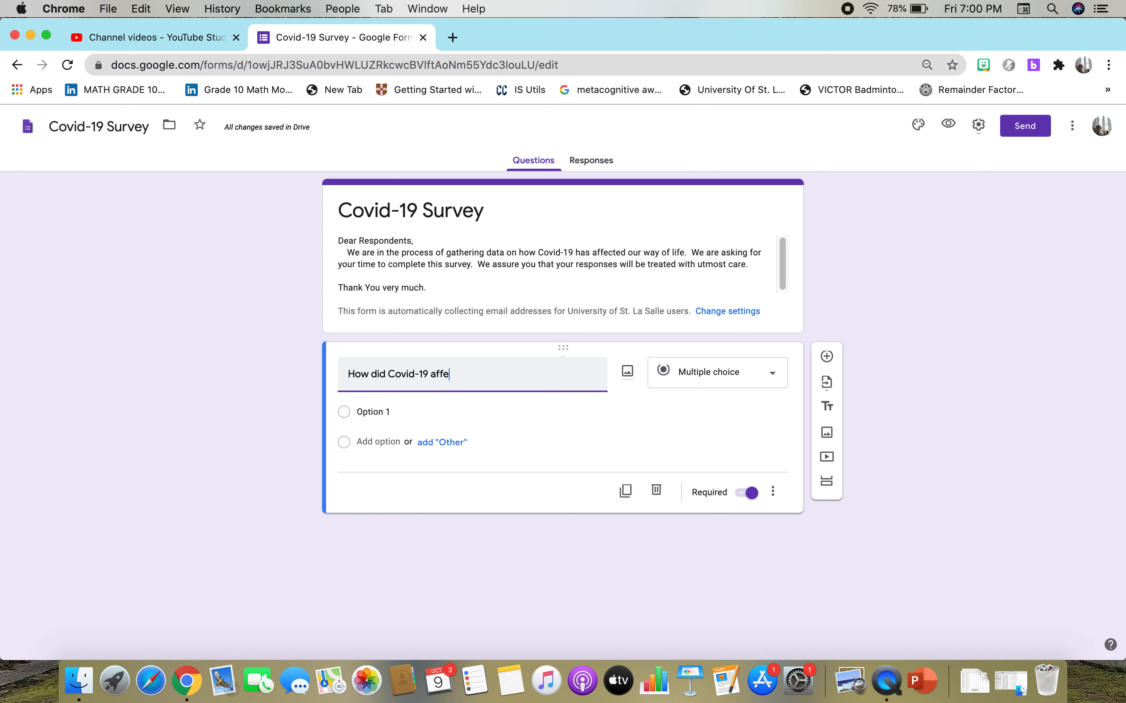
text(ct your day)
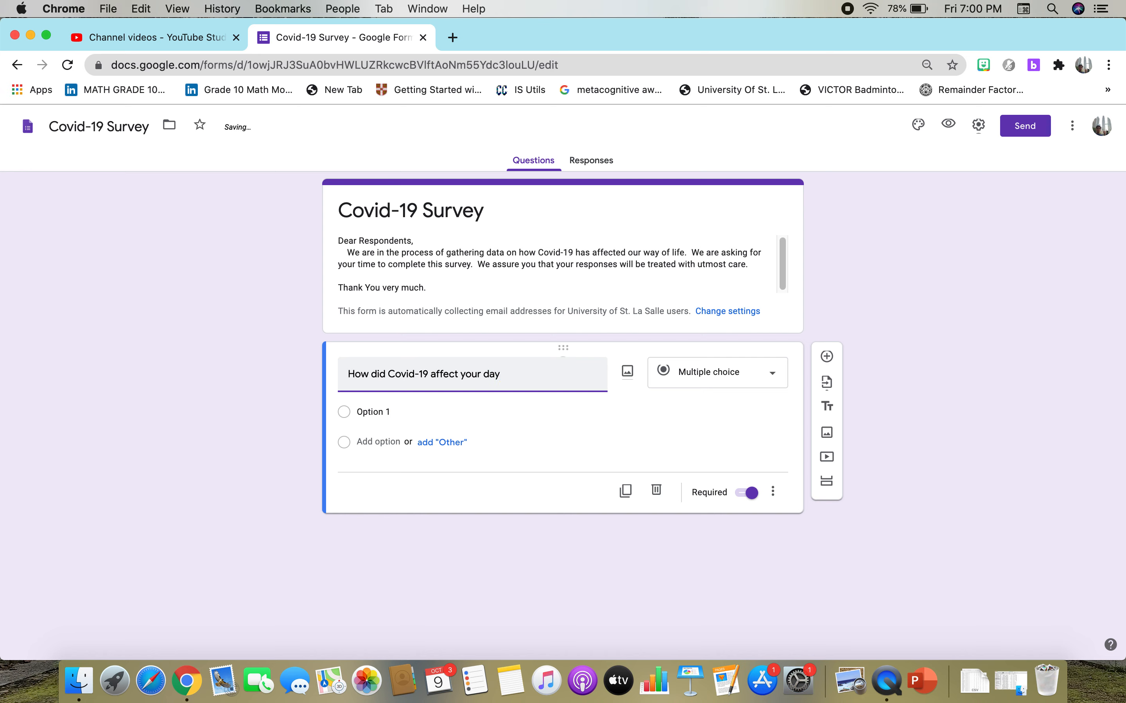
text( -)
text(-to-day )
text(activity)
text(>)
text(?)
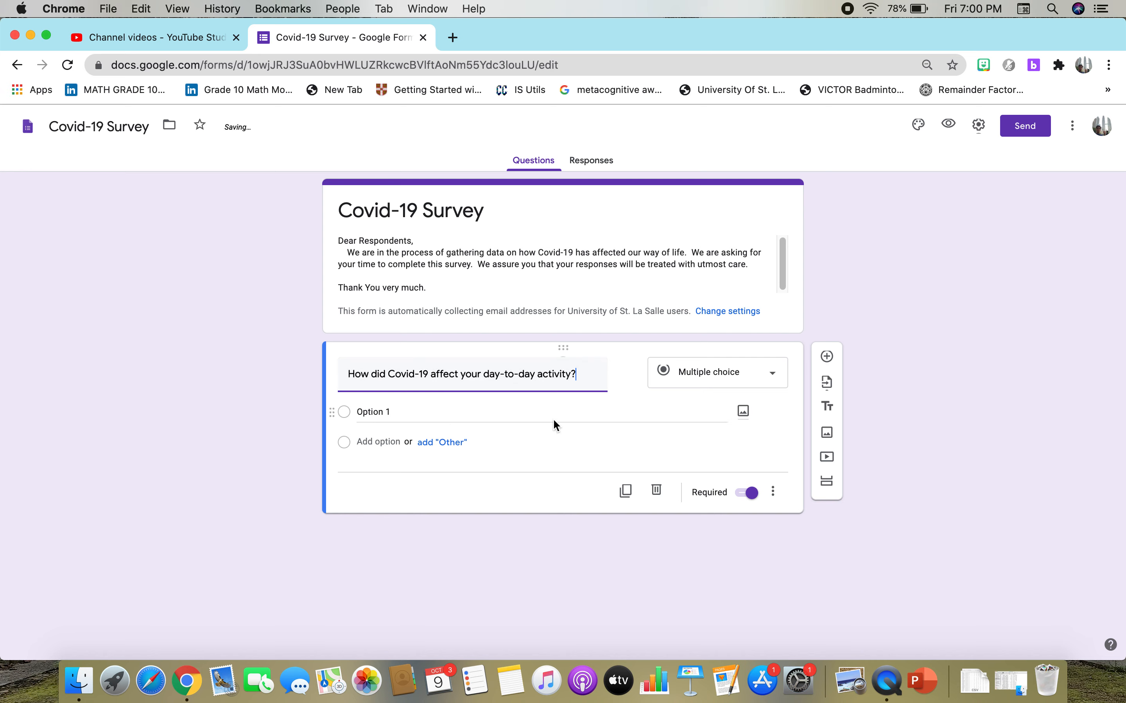
Keep the question type as Multiple choice and set its first option to "It prevents me from staying late outside".
click(761, 386)
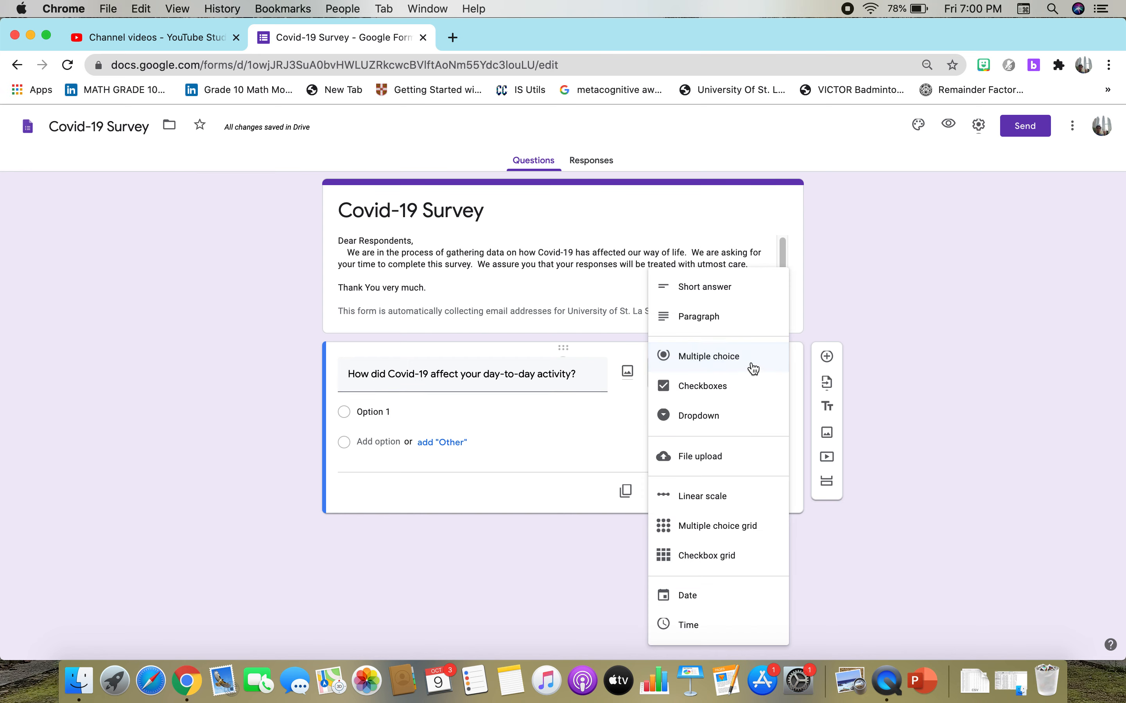
click(711, 359)
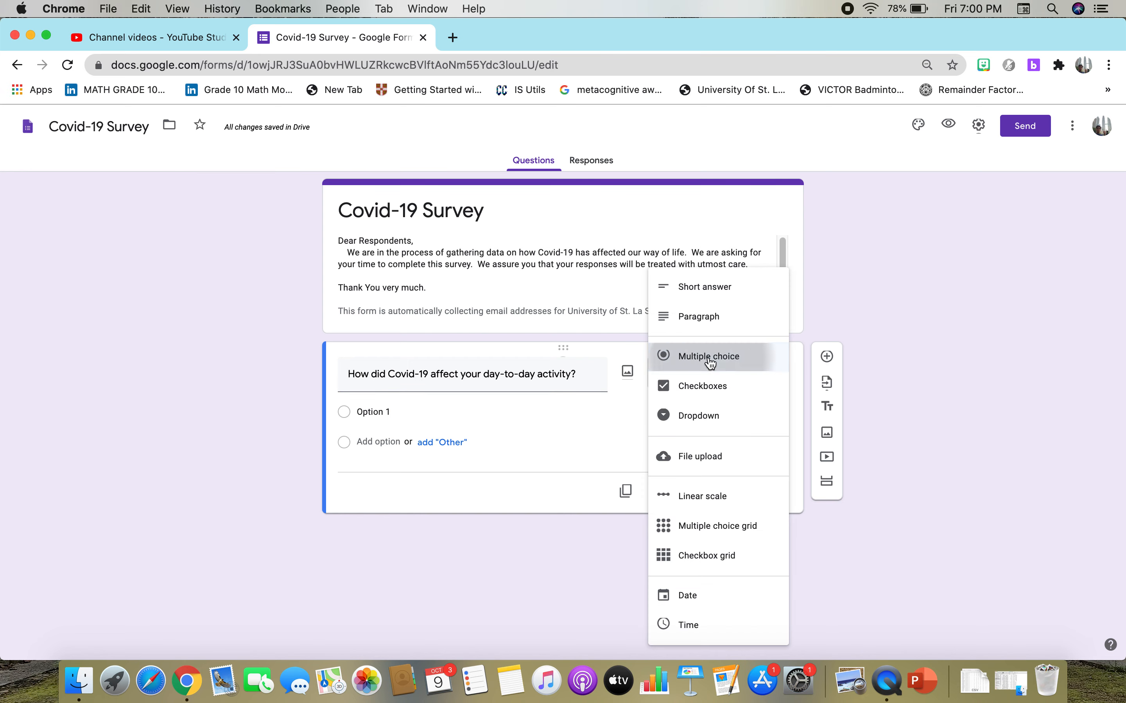
click(366, 409)
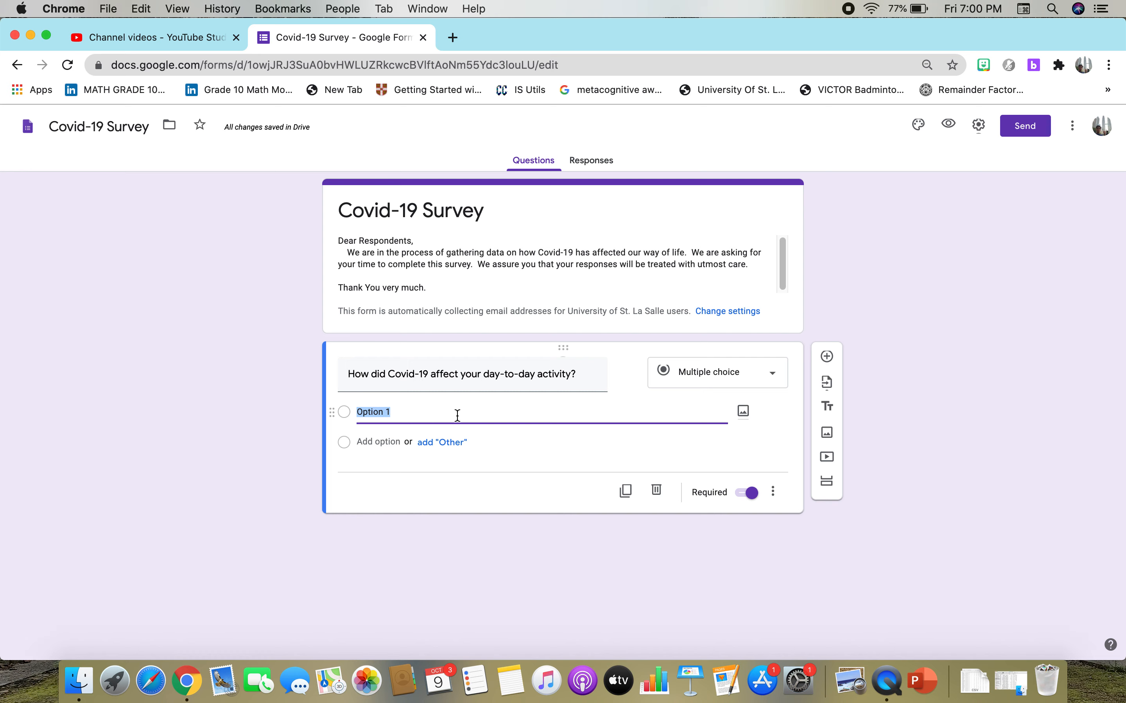
text(It)
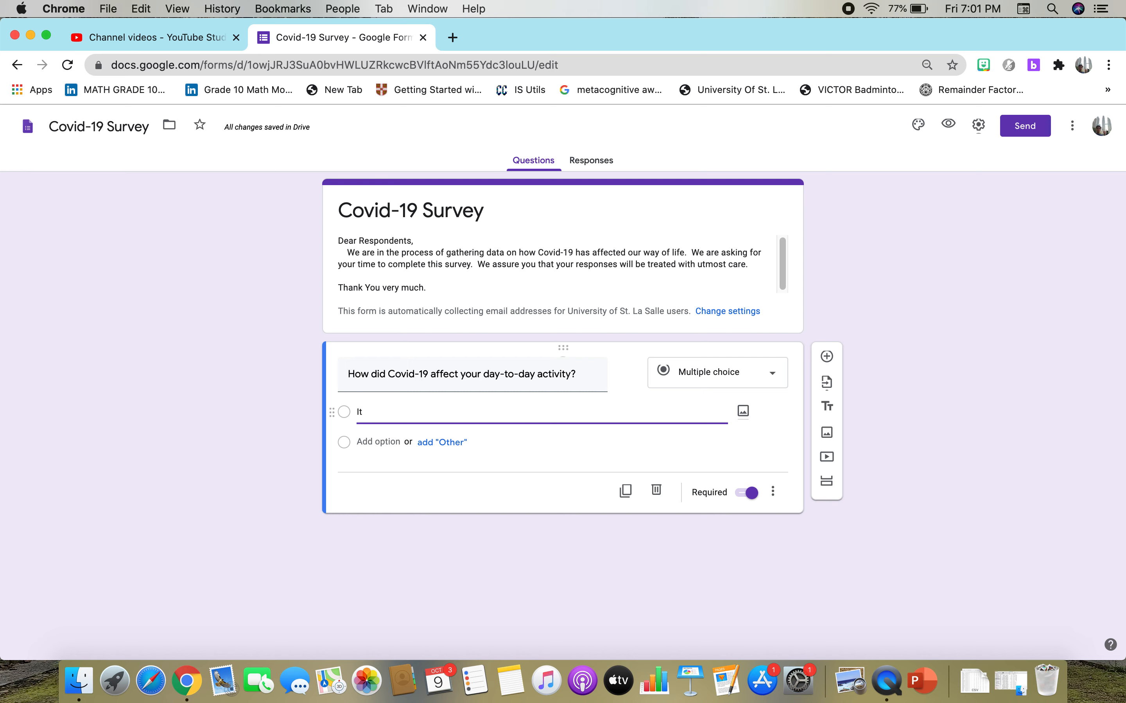
text( prevents me from )
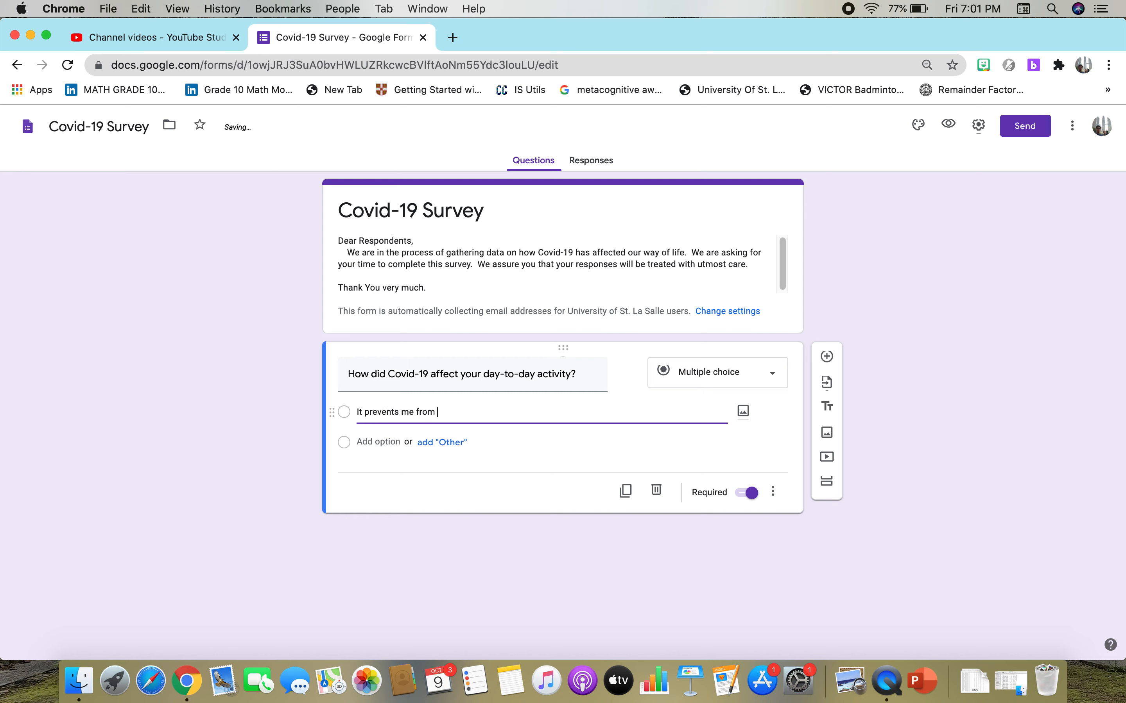
text(staying)
text( late ot)
text(uts)
text(ide)
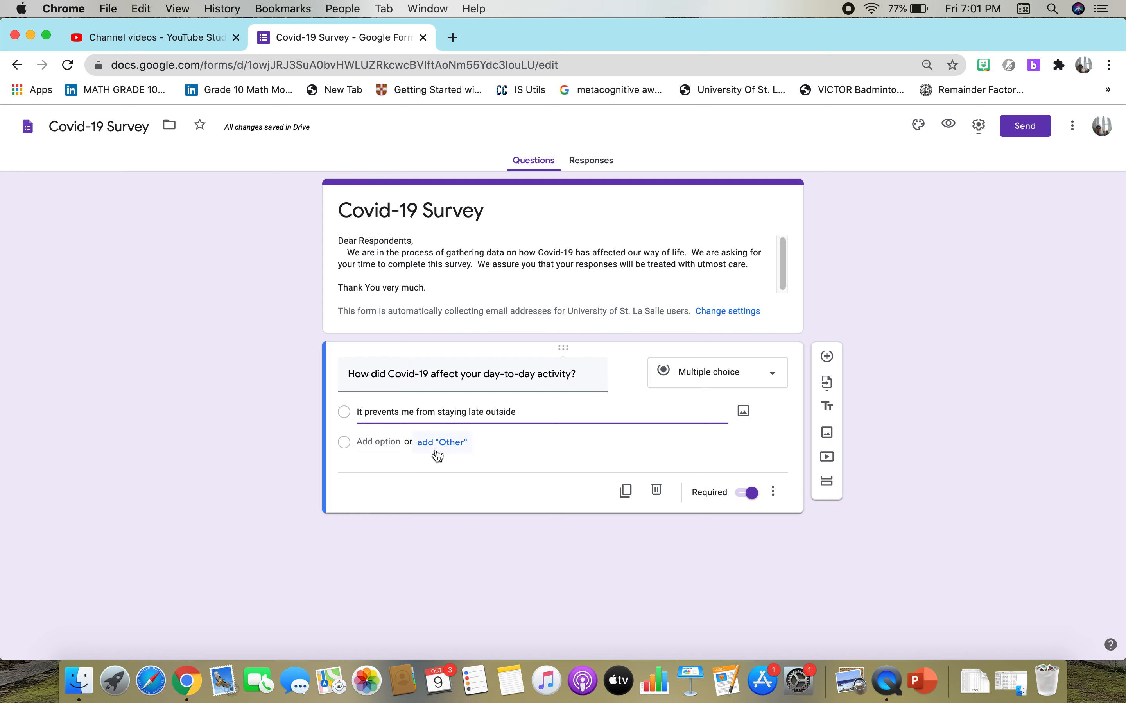
Add a second answer option reading "It prevents me from hanging out with my friends".
click(374, 443)
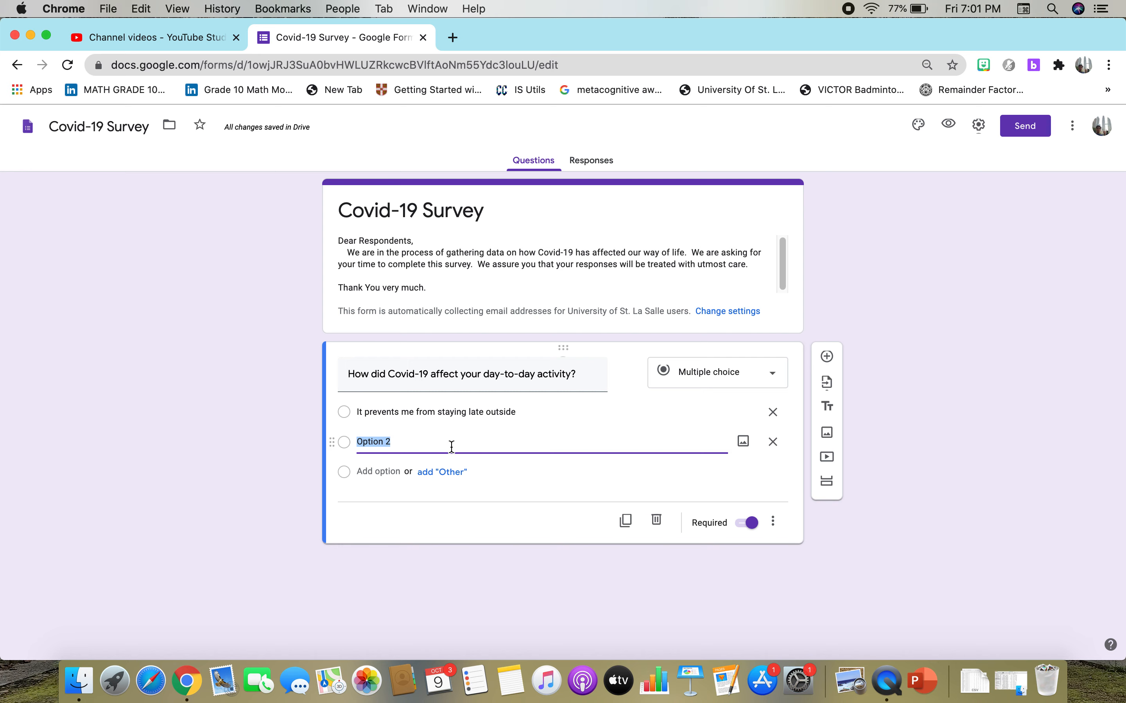
text(It prevents m)
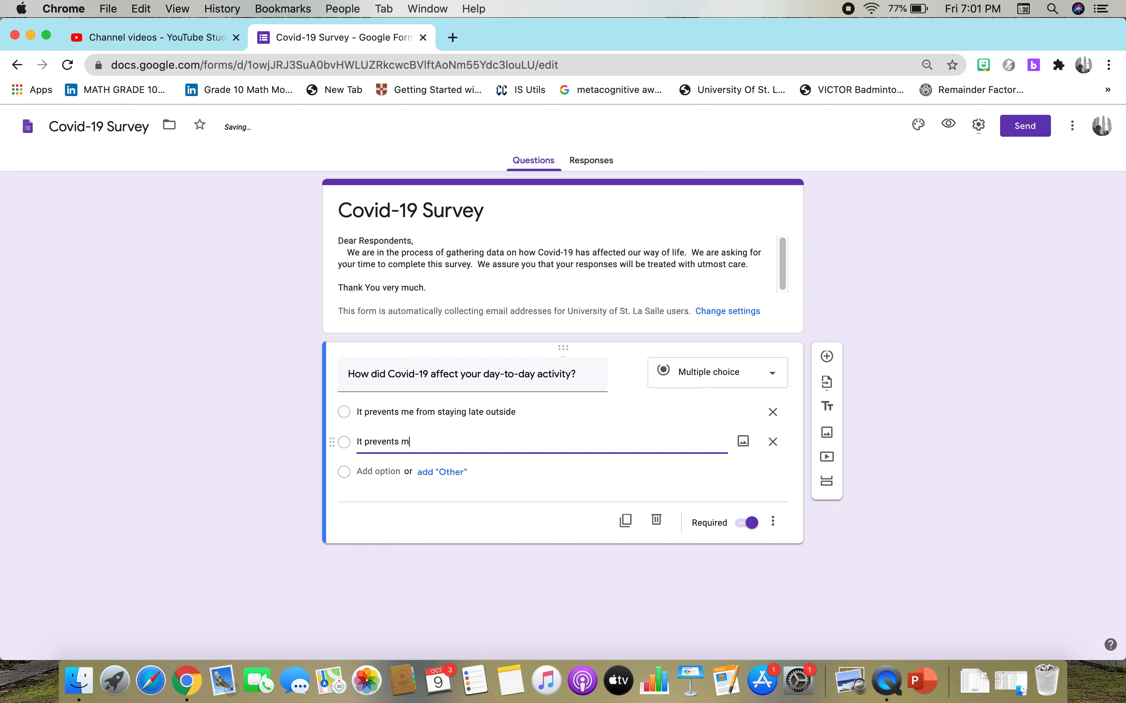
text(e for)
key(BackSpace)
key(BackSpace)
key(BackSpace)
key(BackSpace)
key(BackSpace)
text(from hanging )
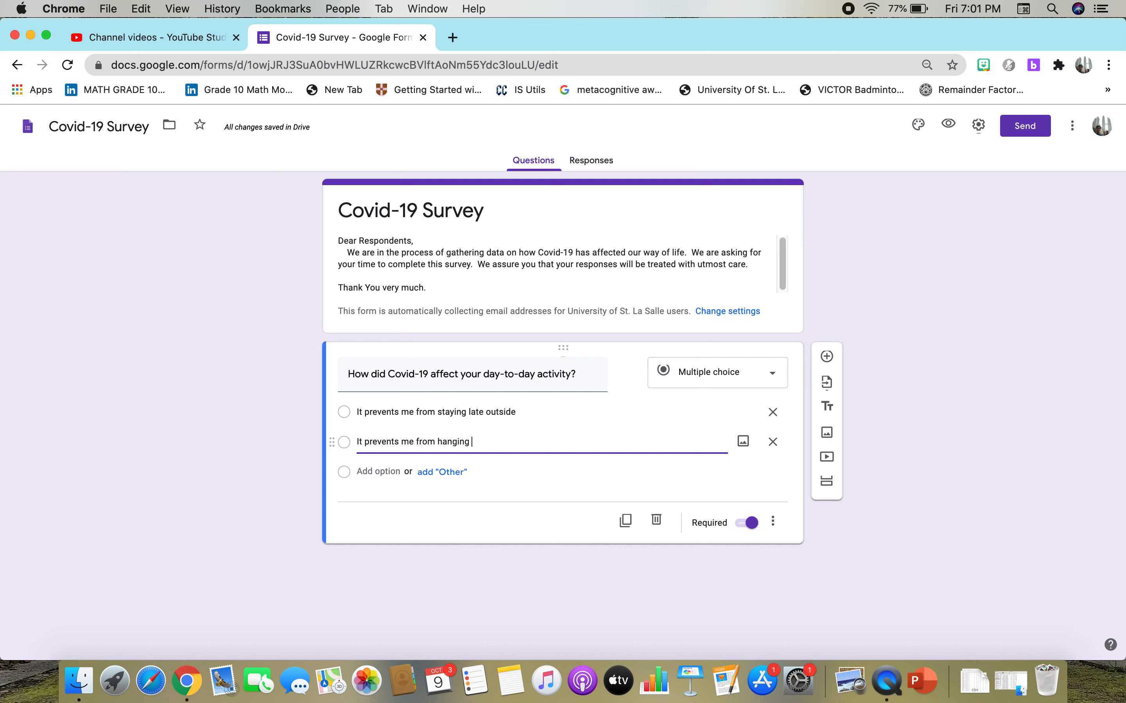
text(out with my fi)
text(iends)
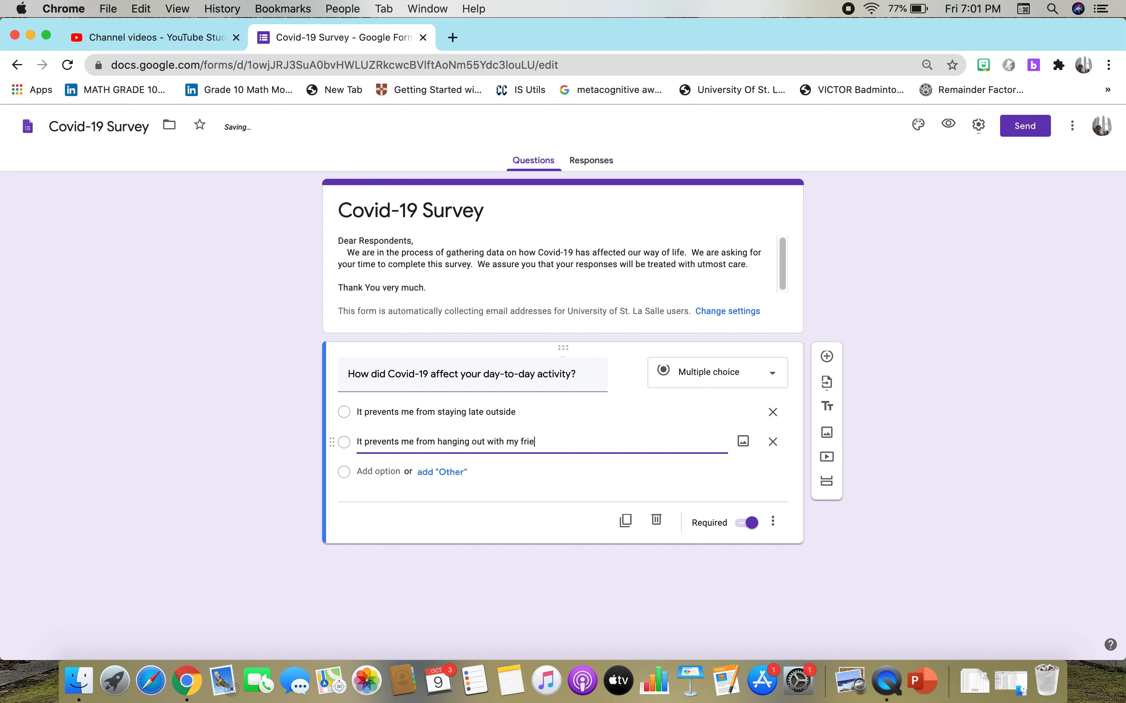
Add a third answer option reading "It taught me to be always mindful of the cleanliness around me".
click(378, 471)
click(441, 471)
key(BackSpace)
key(BackSpace)
key(BackSpace)
key(BackSpace)
key(BackSpace)
key(BackSpace)
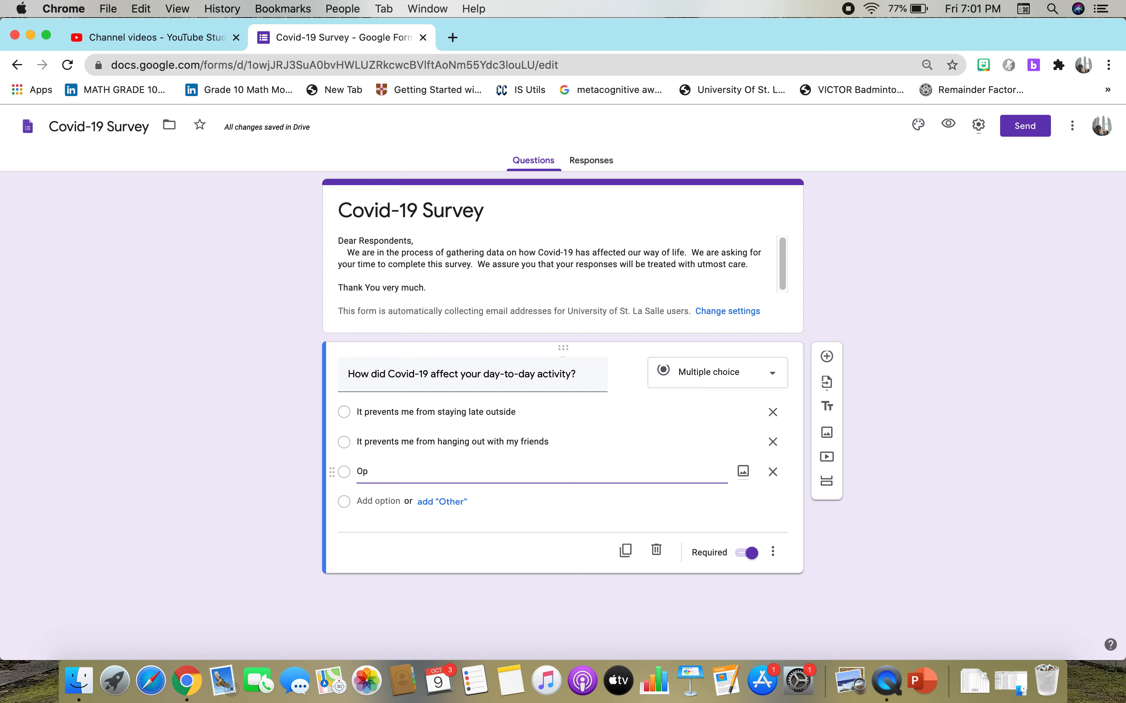
key(BackSpace)
text(It taught me to be)
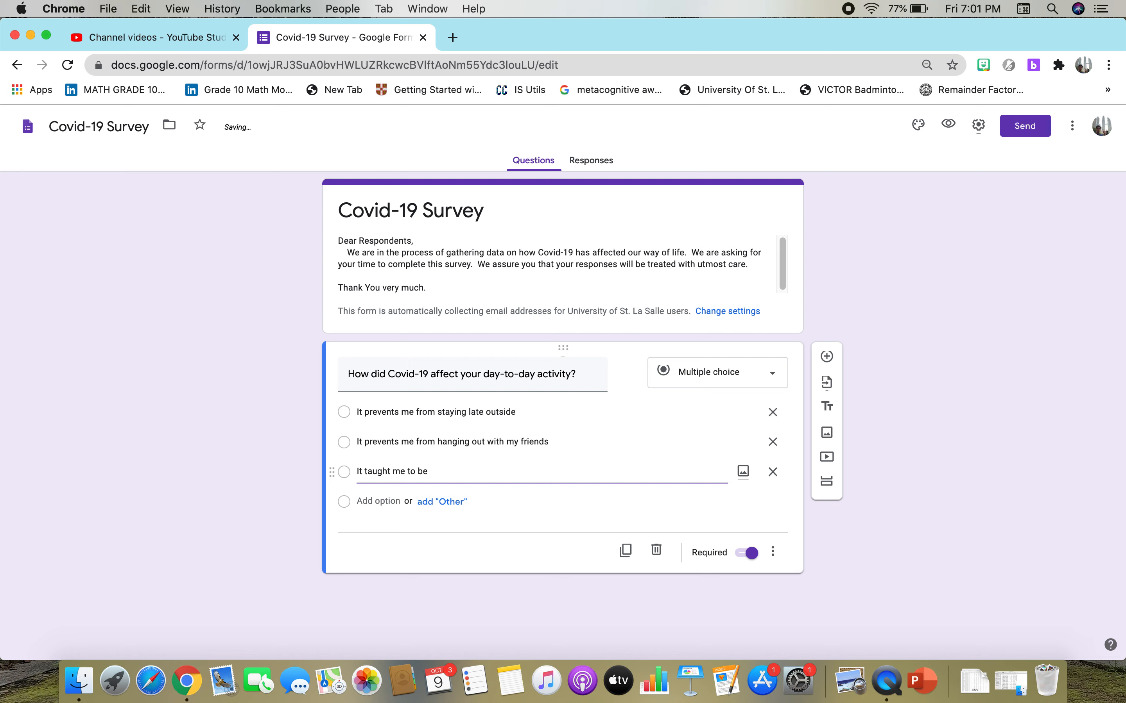
text( always mindful of the c)
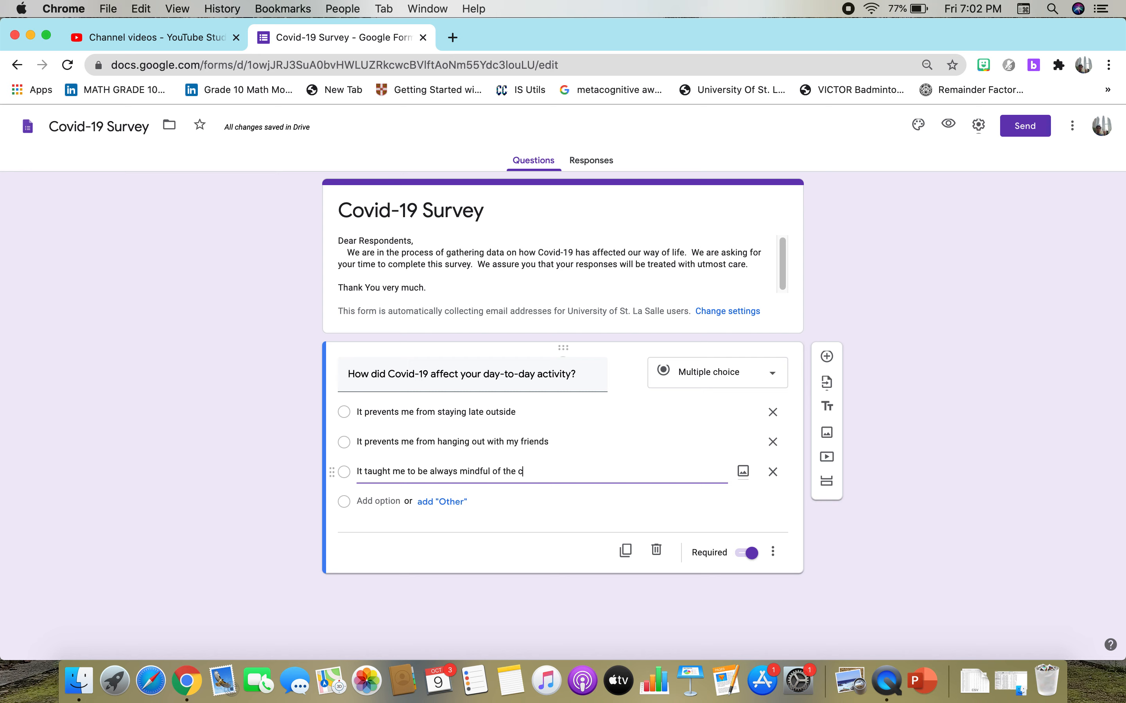
text(leanlineess around me)
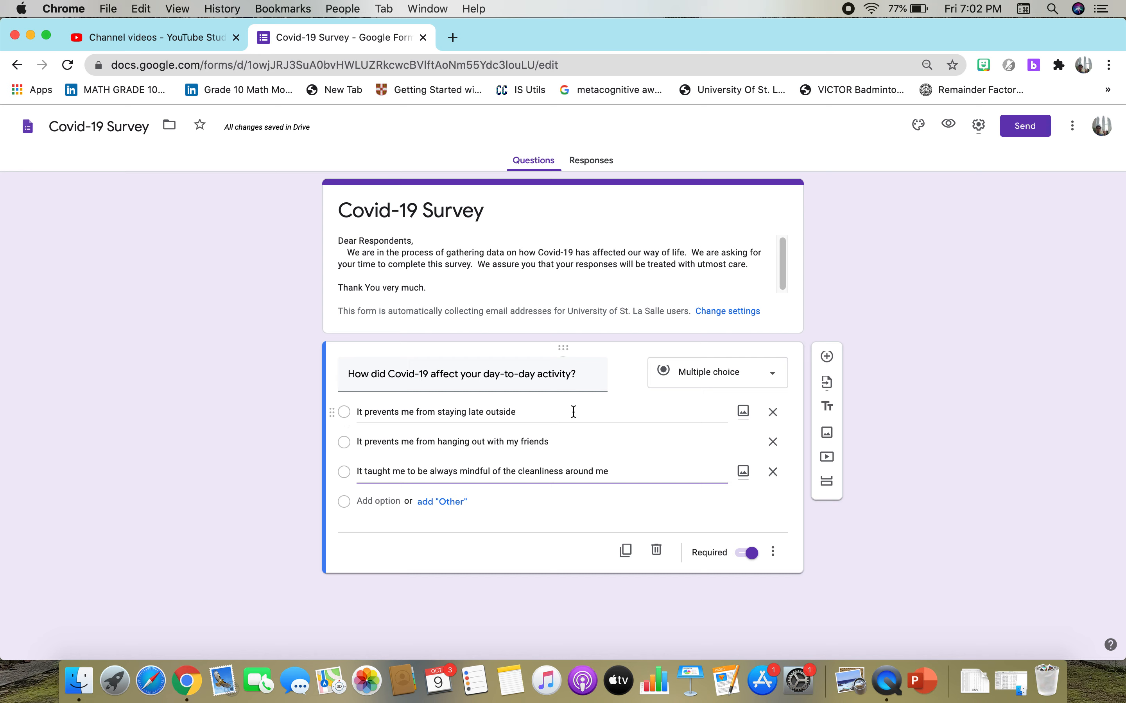
Change the question type to Checkboxes and look at the additional options available for the question.
click(765, 382)
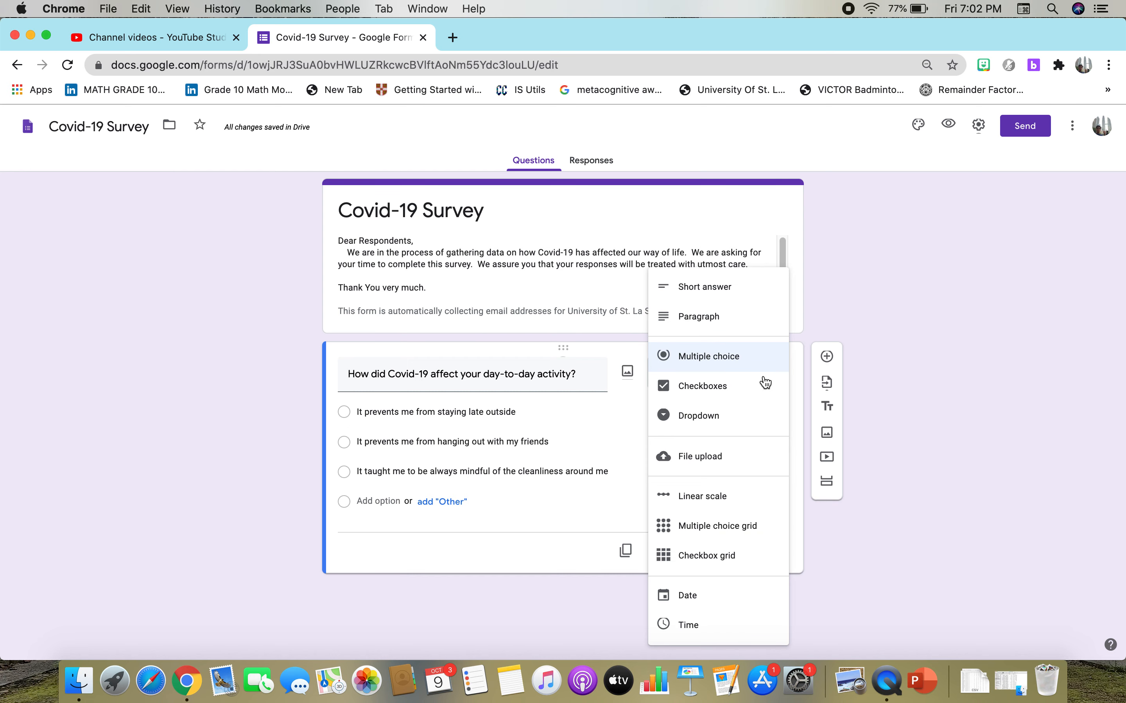
click(744, 391)
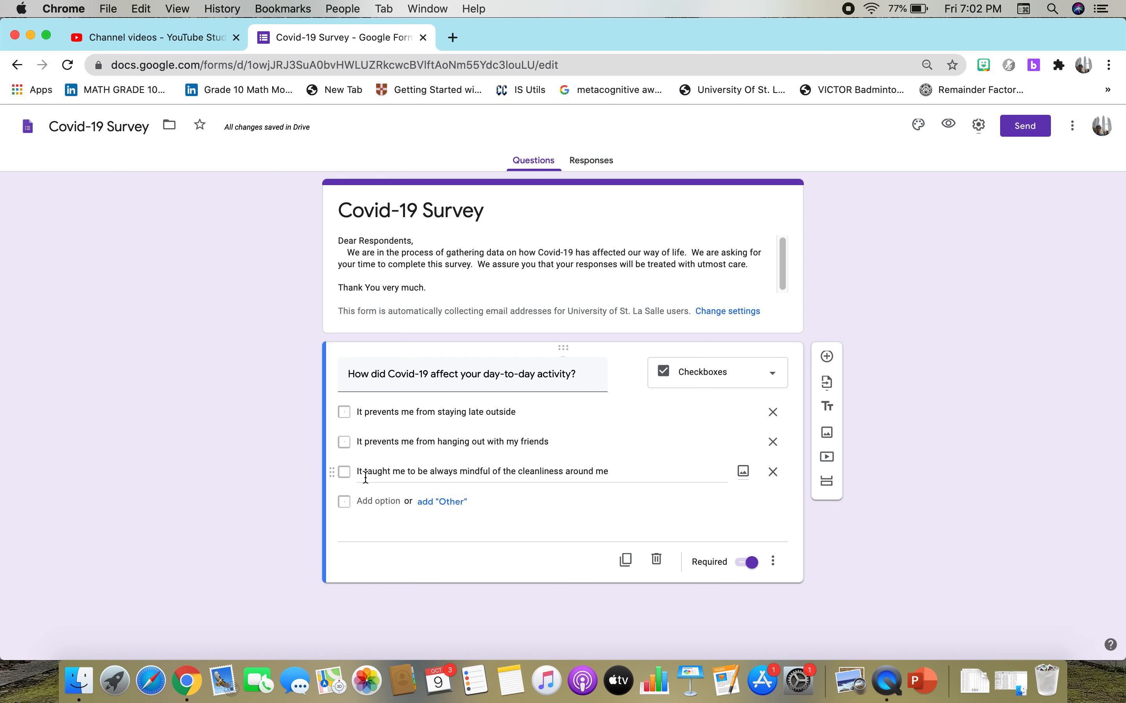
triple_click(603, 376)
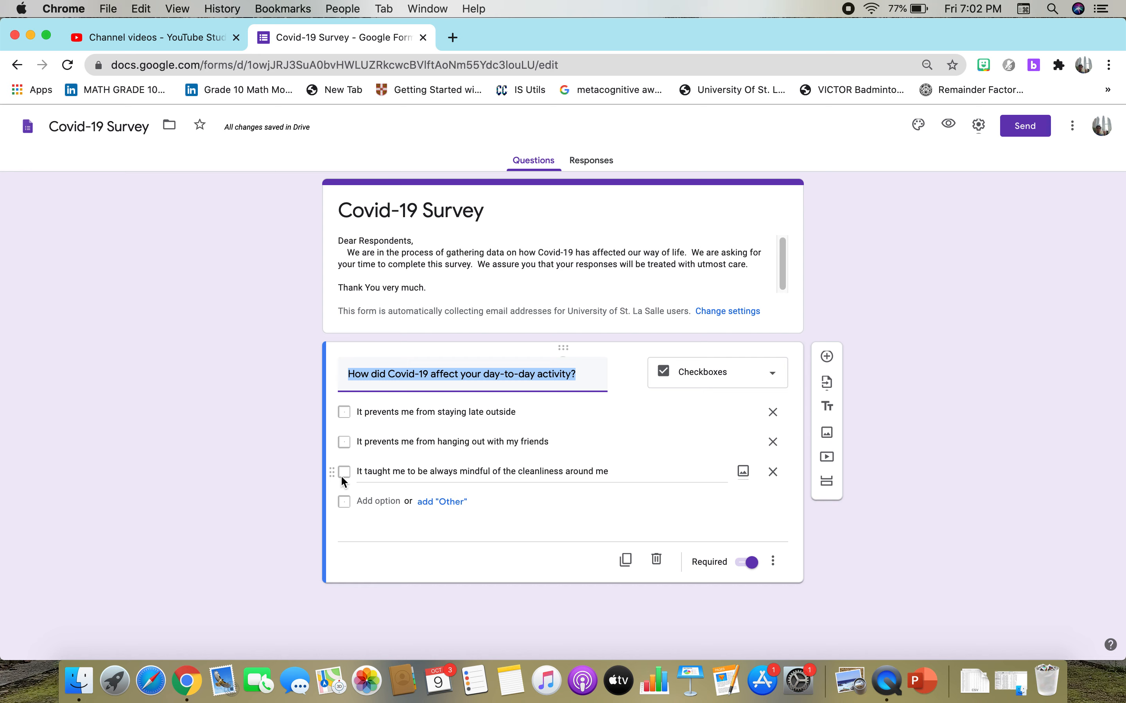
click(773, 561)
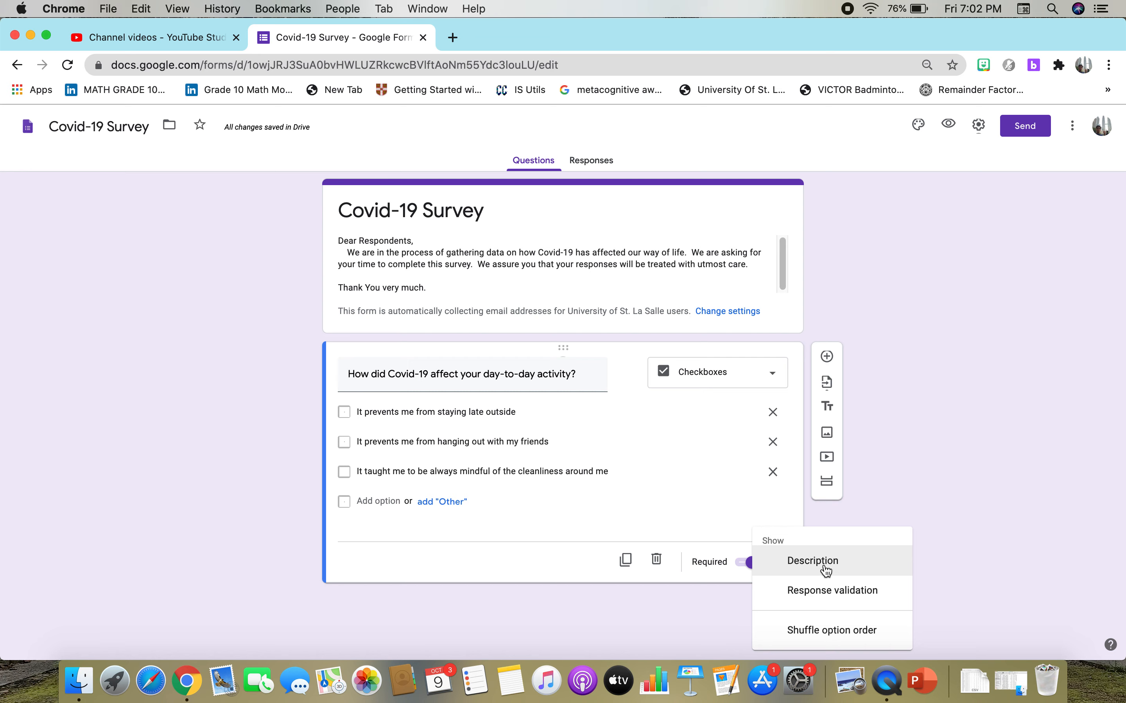
click(1043, 470)
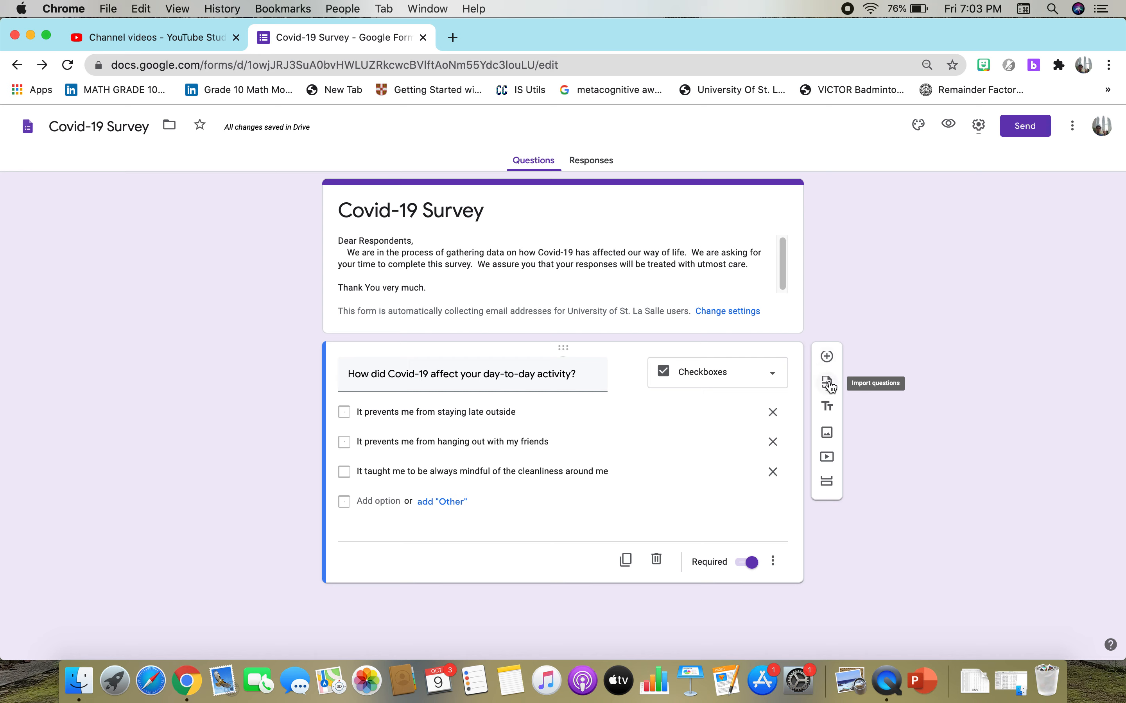
Try the Dropdown type on the day-to-day activity question and return it to Checkboxes.
click(761, 381)
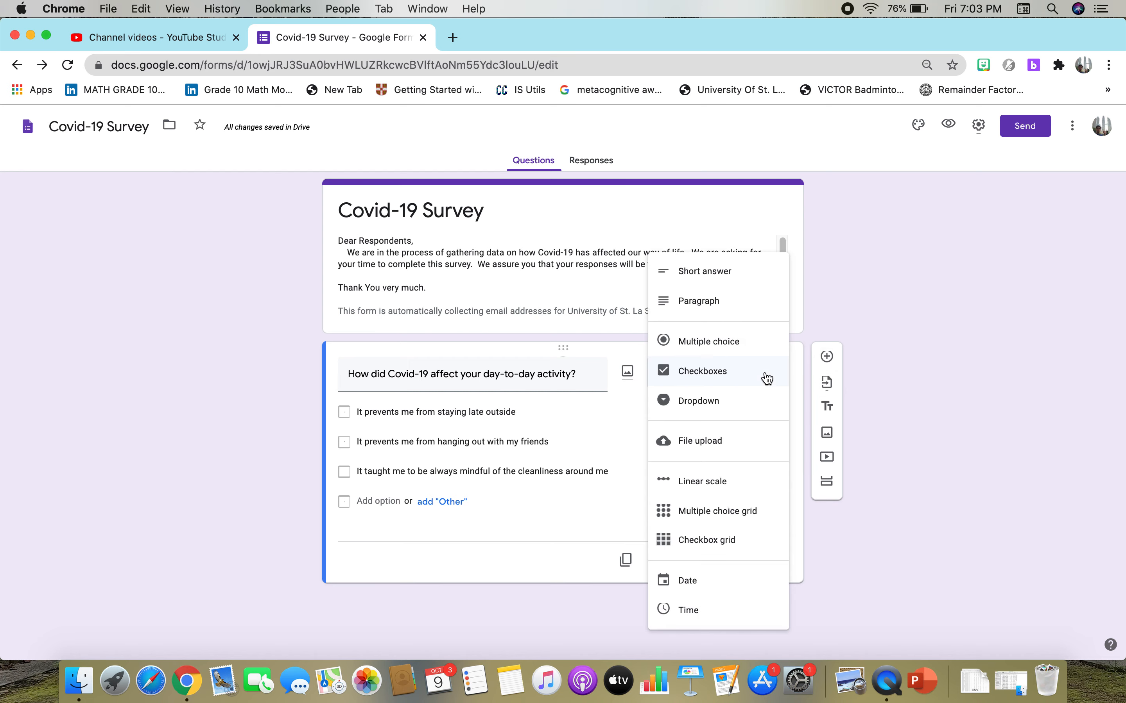
click(727, 405)
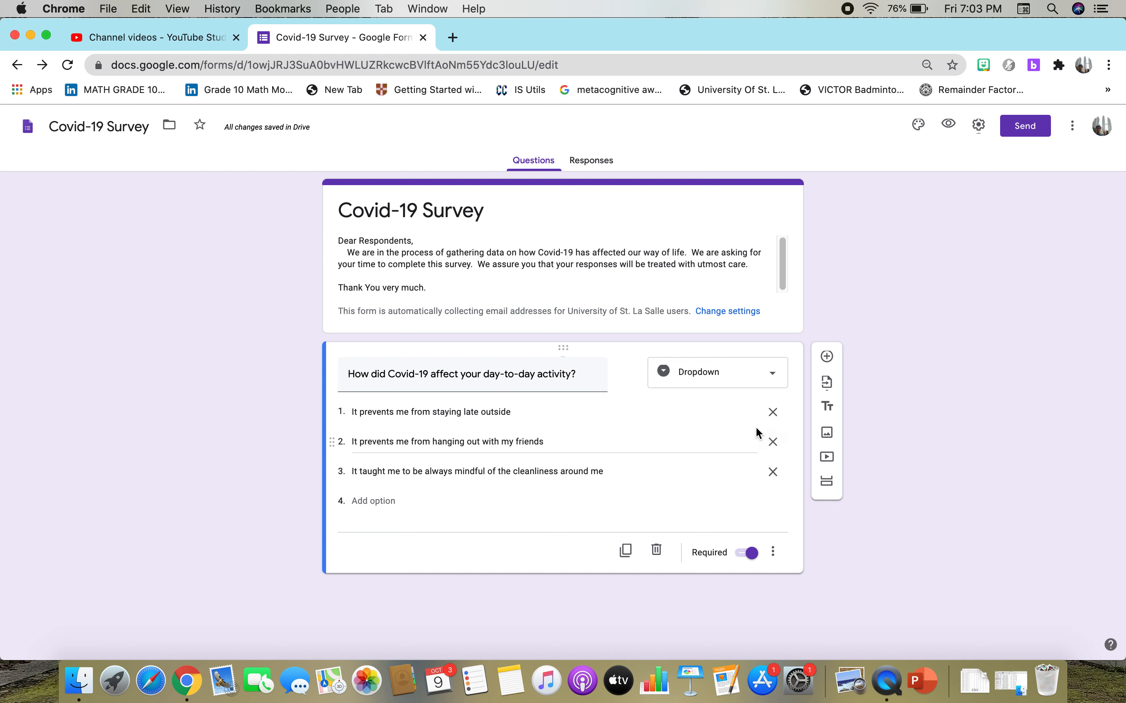
click(766, 373)
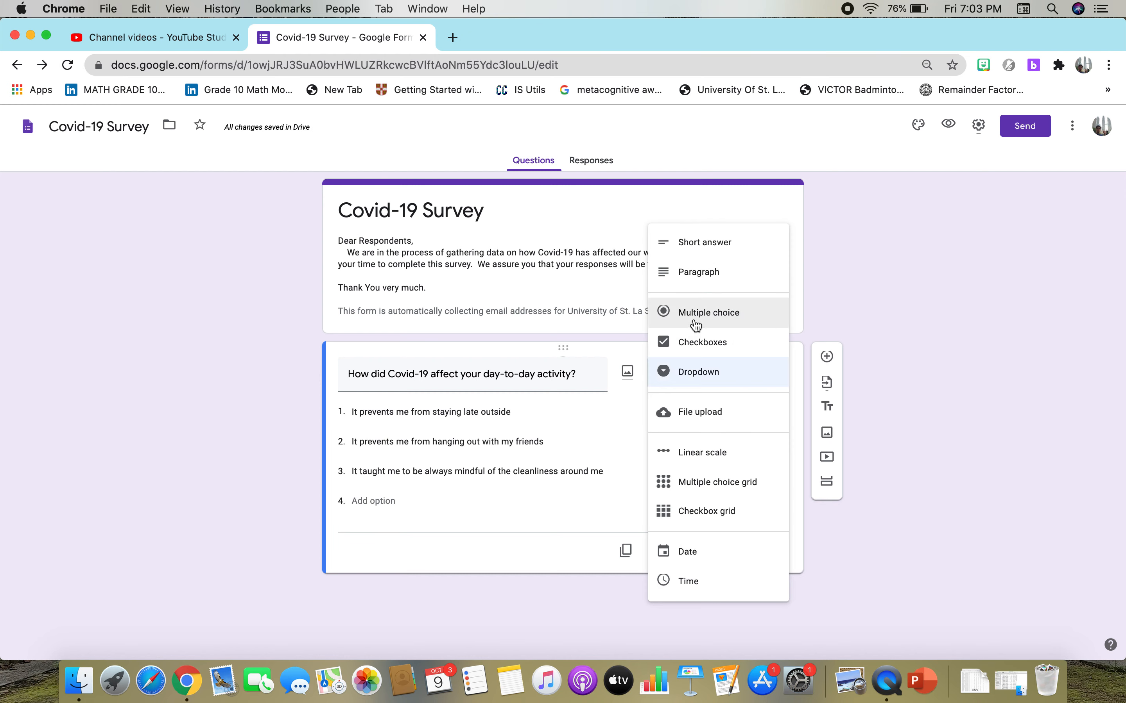
click(697, 342)
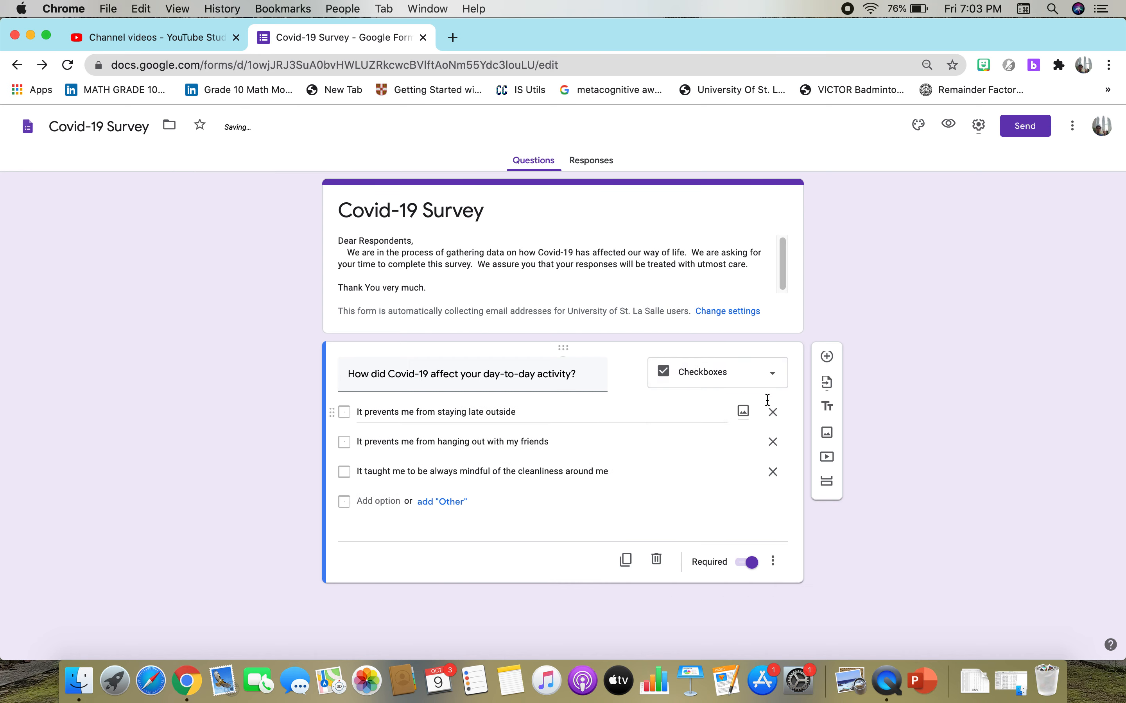
Append "(check all choices that applies/apply to you)" to the end of the question title.
click(342, 411)
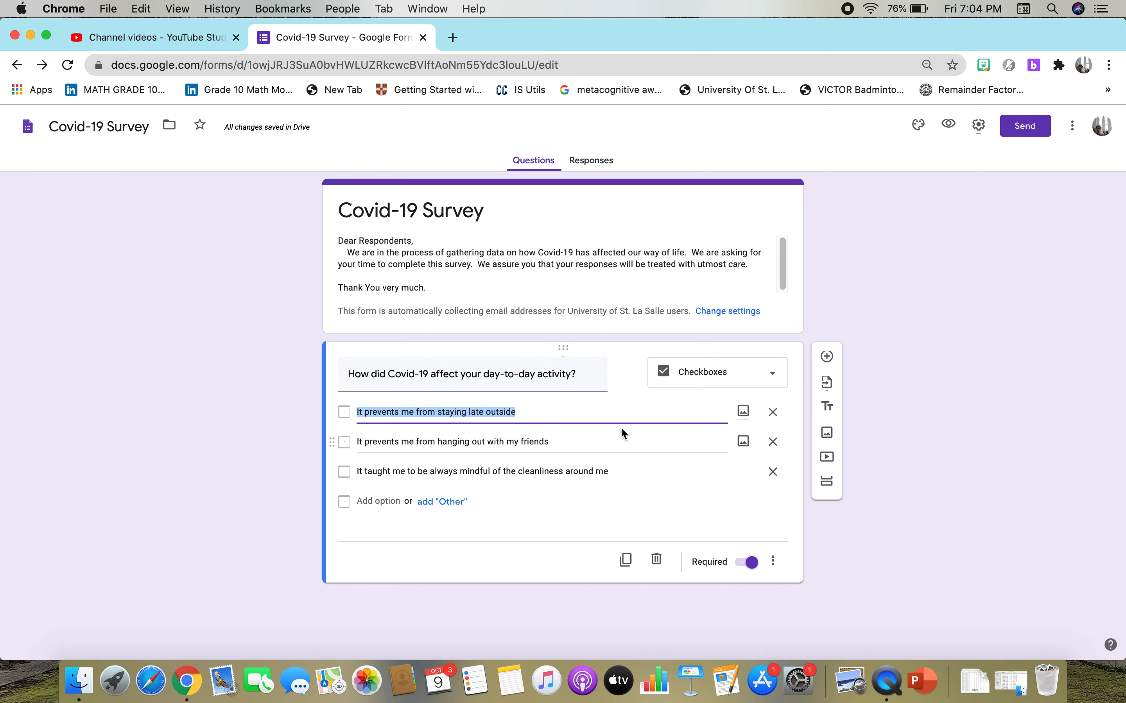
click(577, 379)
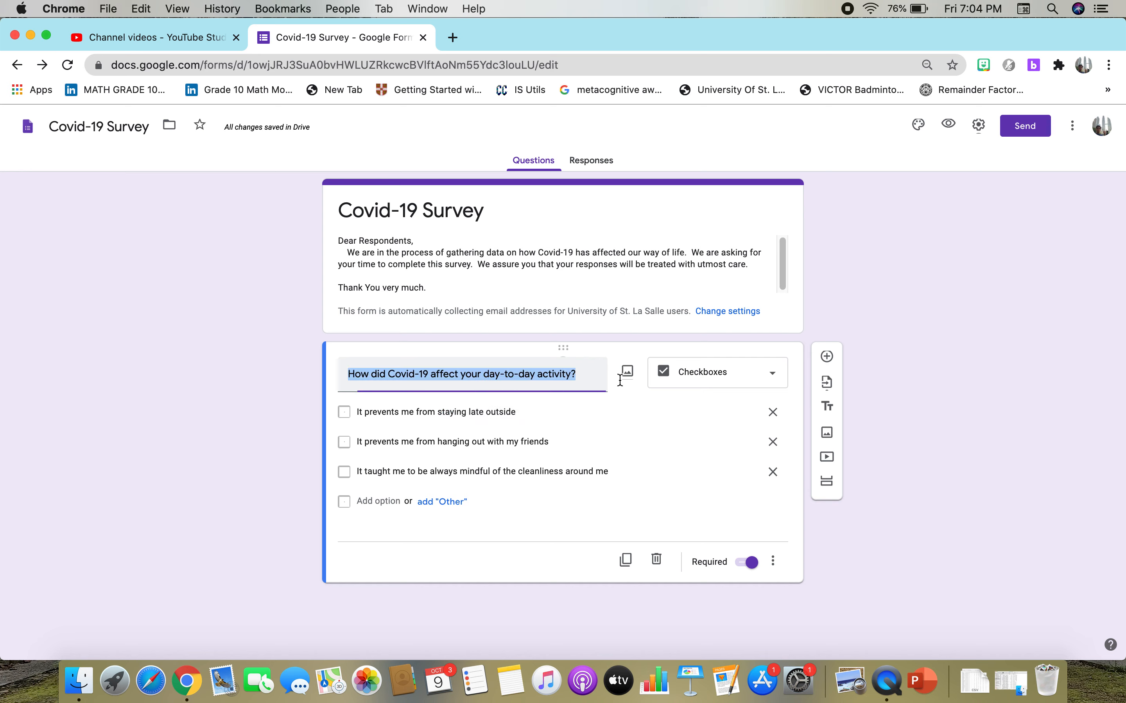
key(Right)
text((ch)
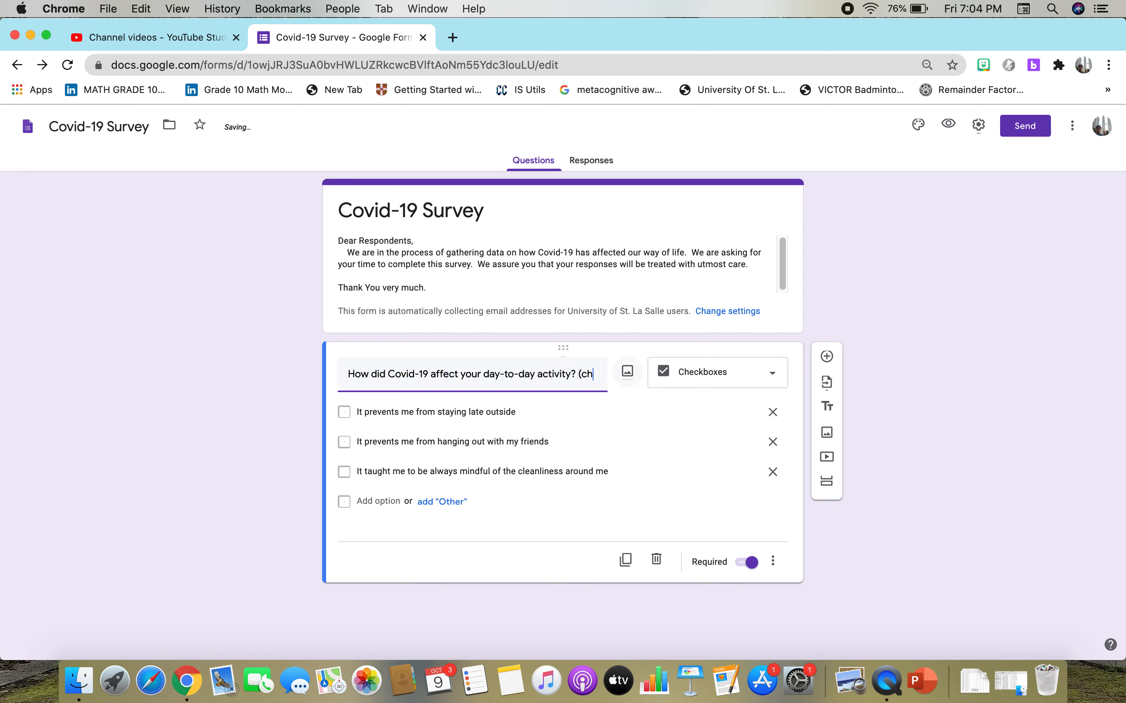
text(eck )
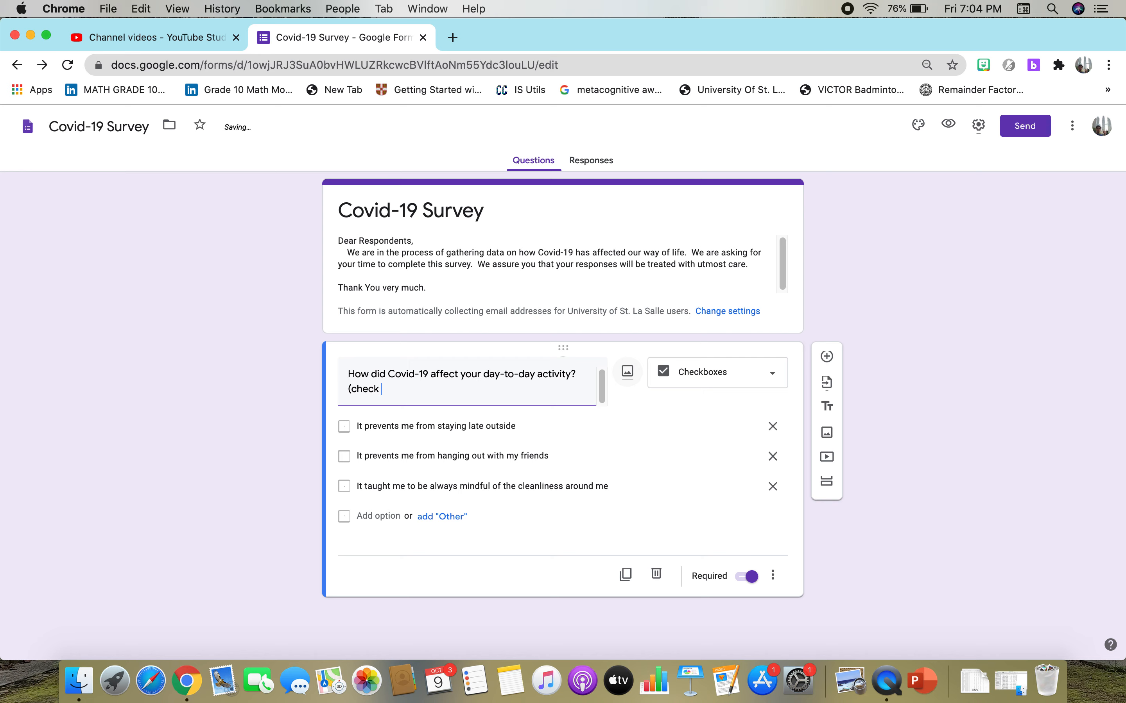
text(all choices that appl)
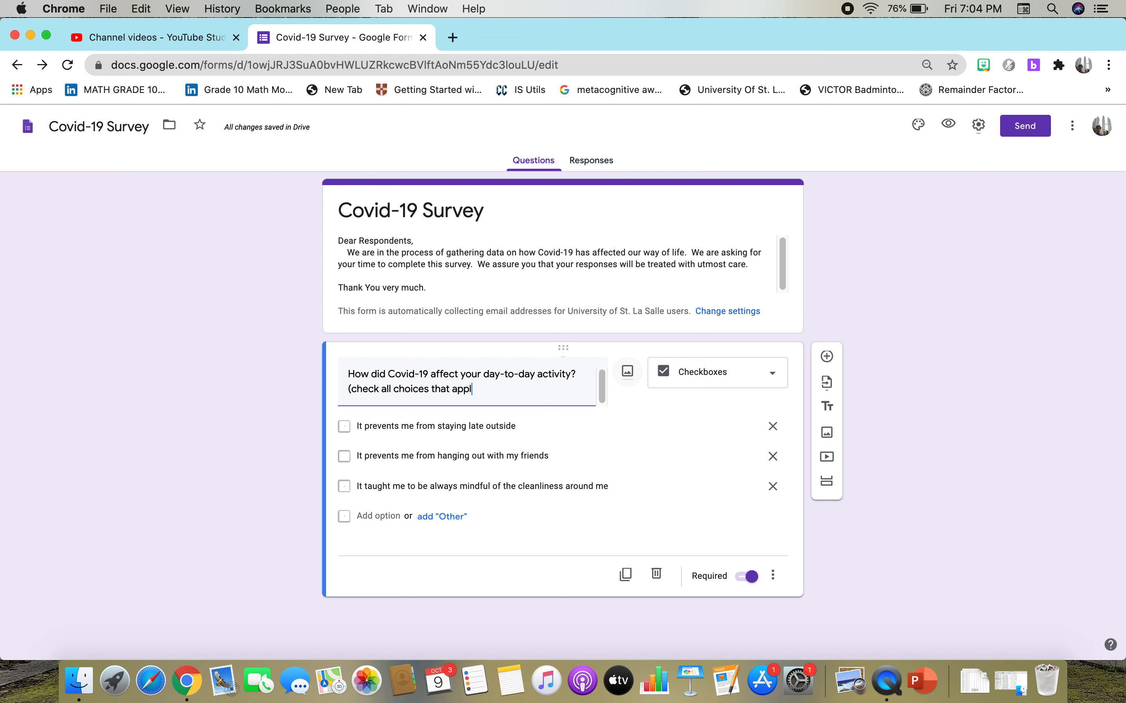
text(ies/apply to you))
In the form settings, remove the restriction to University of St. La Salle users, limit respondents to 1 response, and save.
click(981, 132)
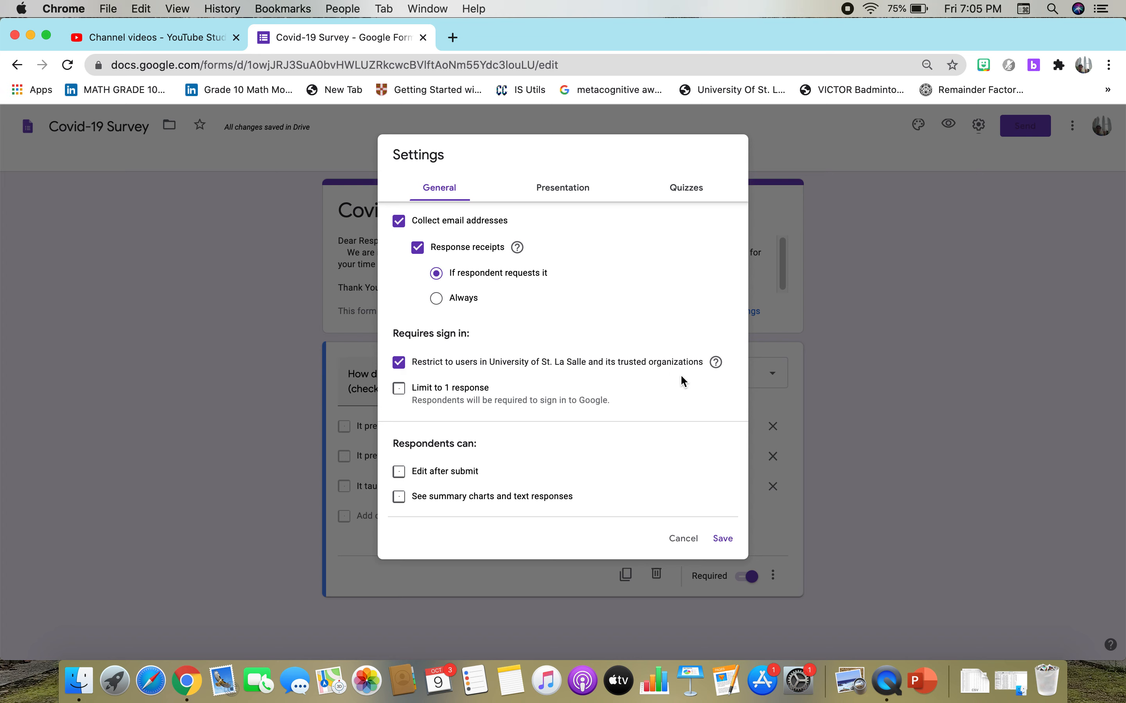
click(399, 363)
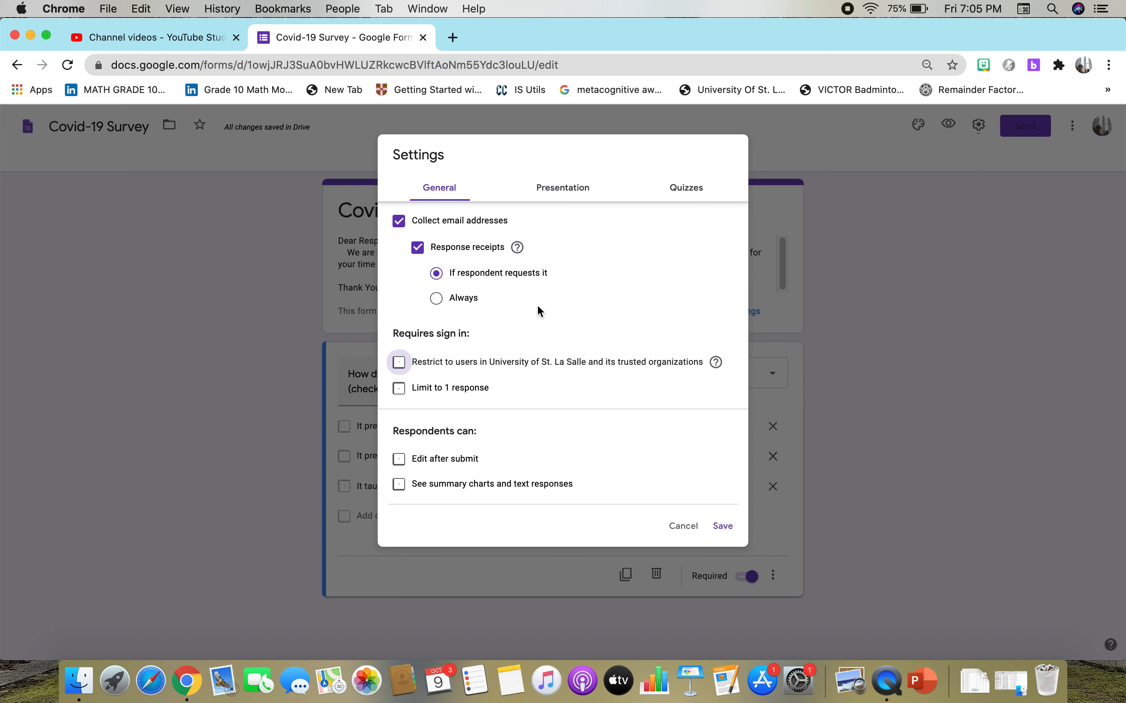
click(399, 389)
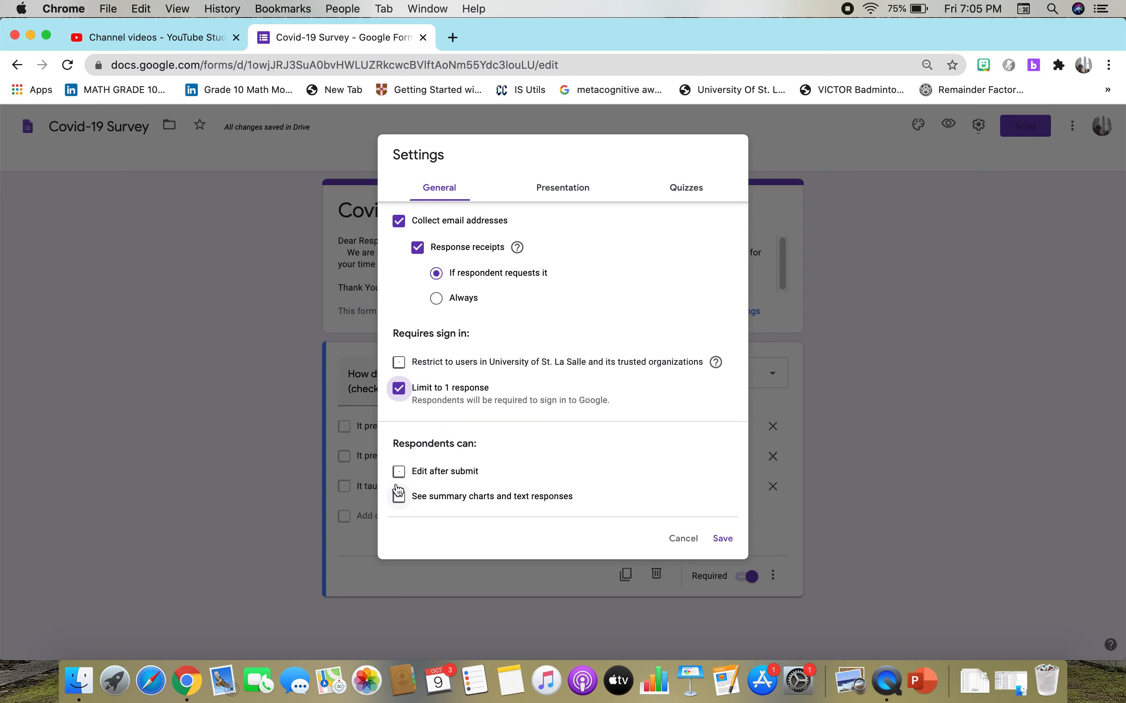
click(725, 541)
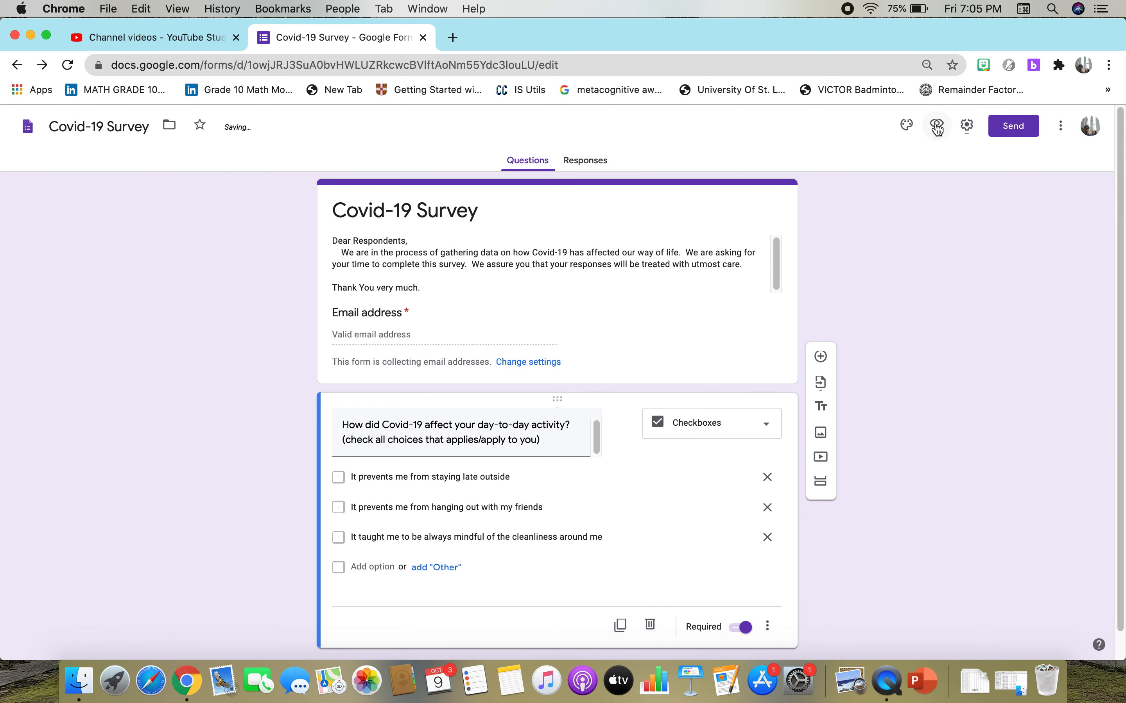
Customize the form's theme with the light blue colour and insert the basketball player image from Work and School as the header.
click(907, 125)
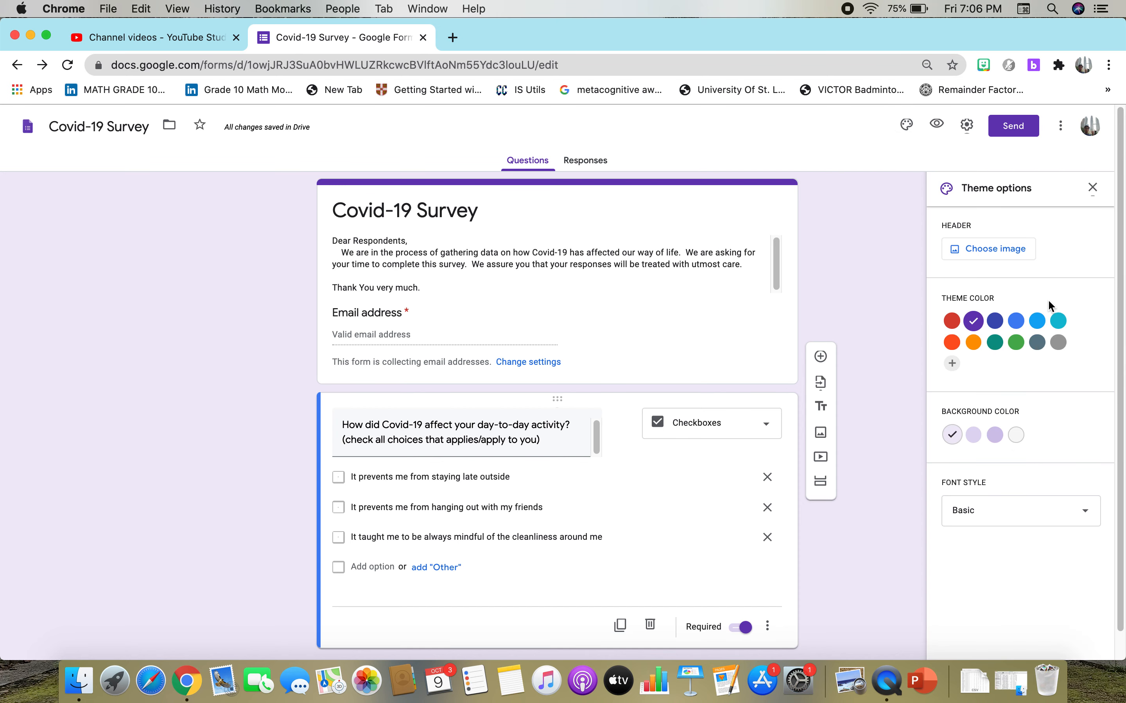
click(1041, 322)
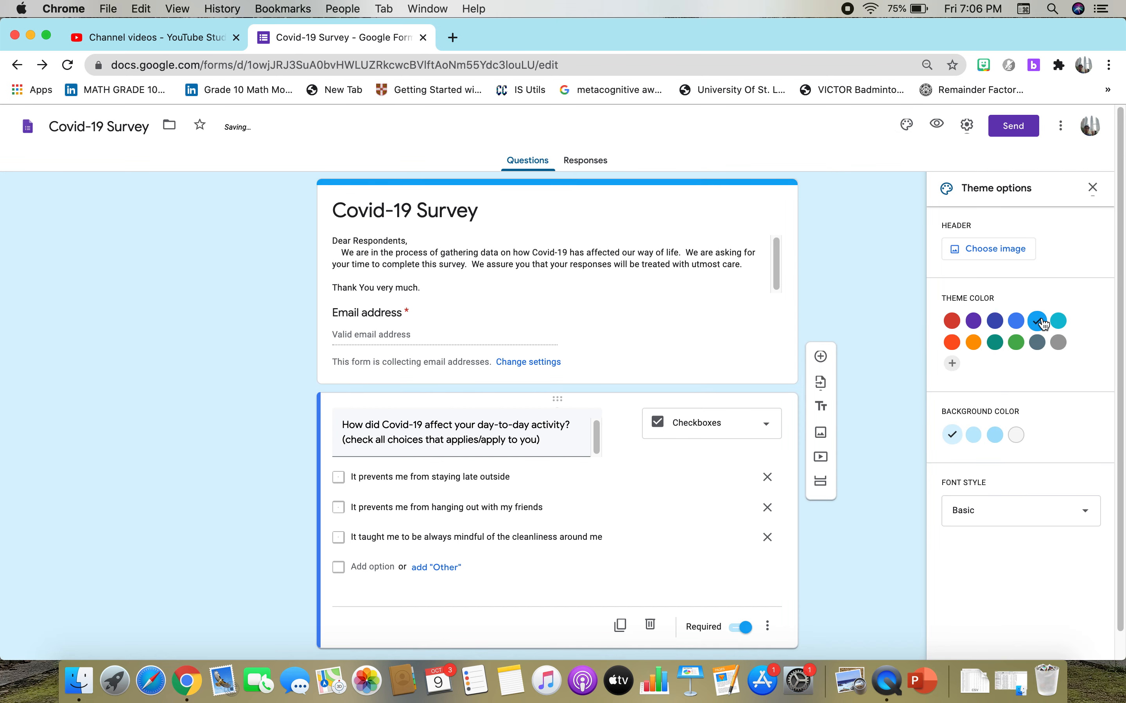
click(992, 256)
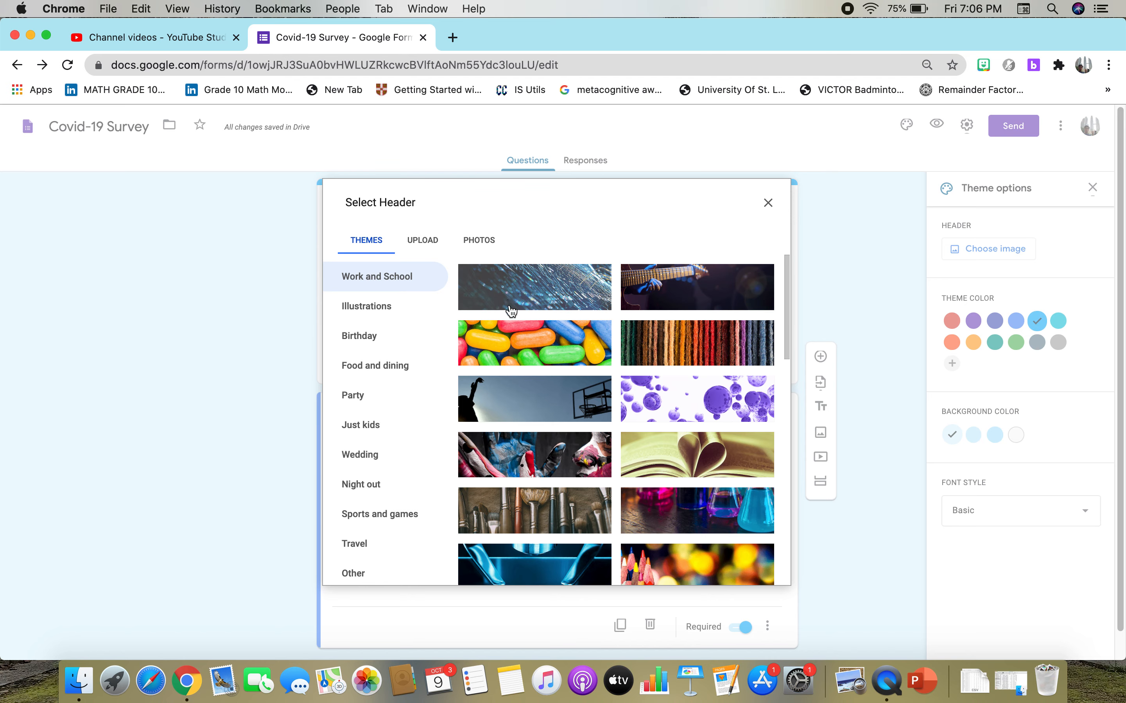
click(560, 415)
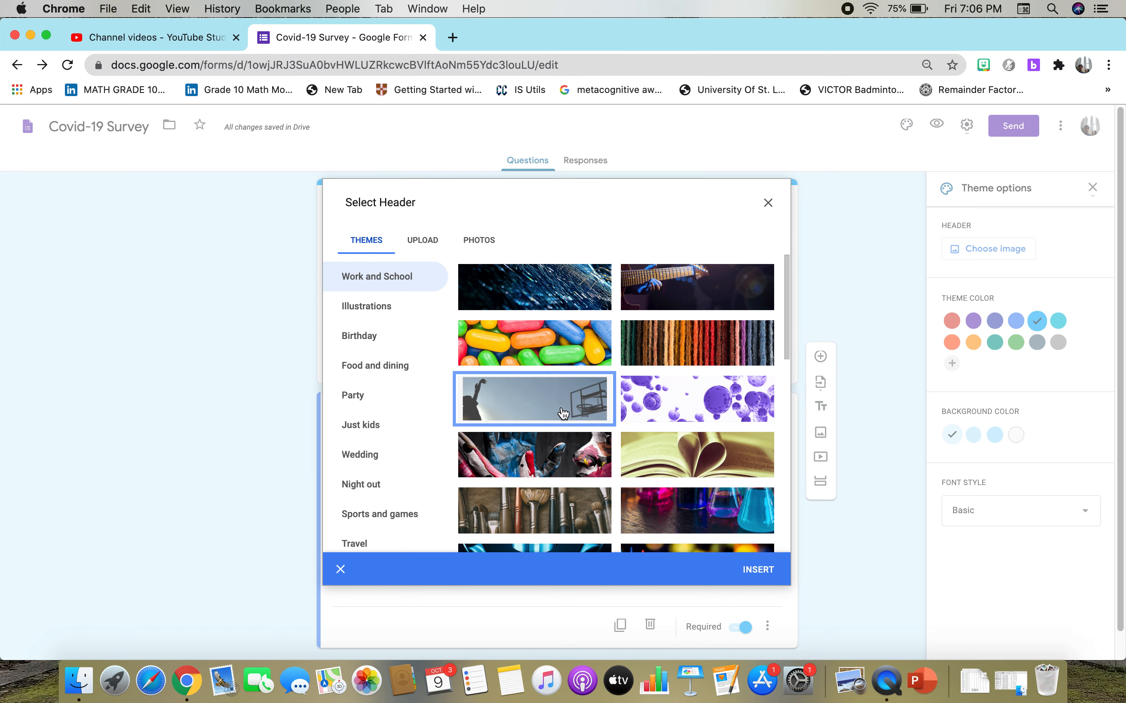
click(760, 570)
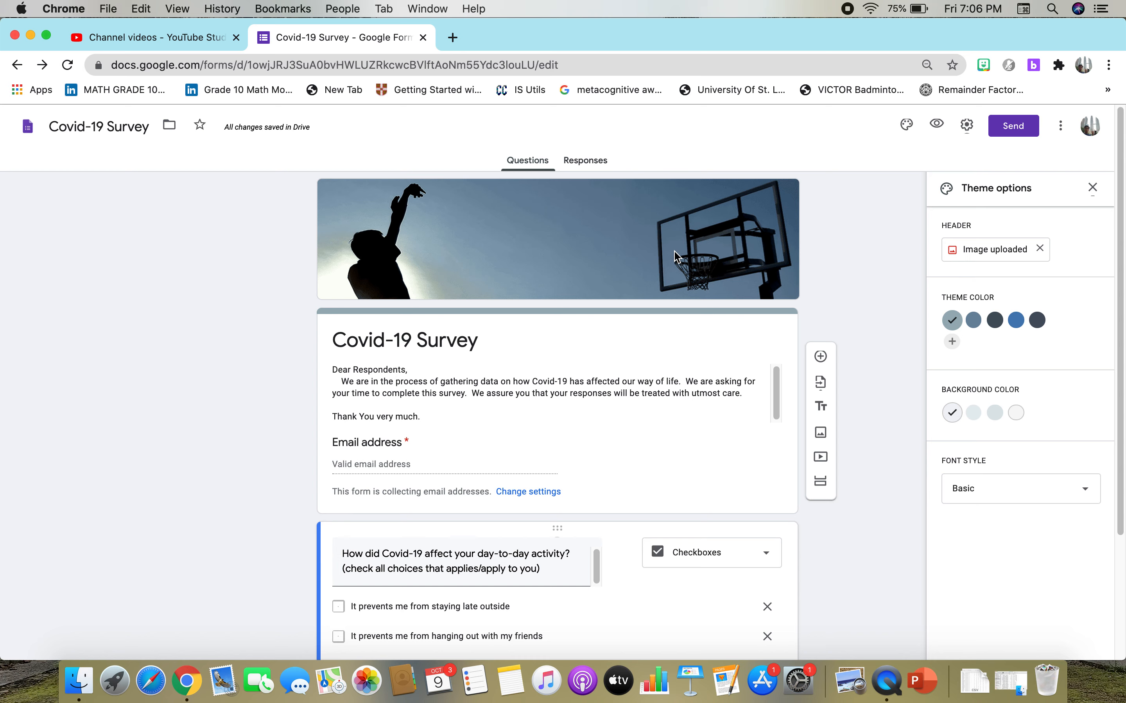
Open the survey's send options and shorten the URL of its shareable link.
click(1013, 132)
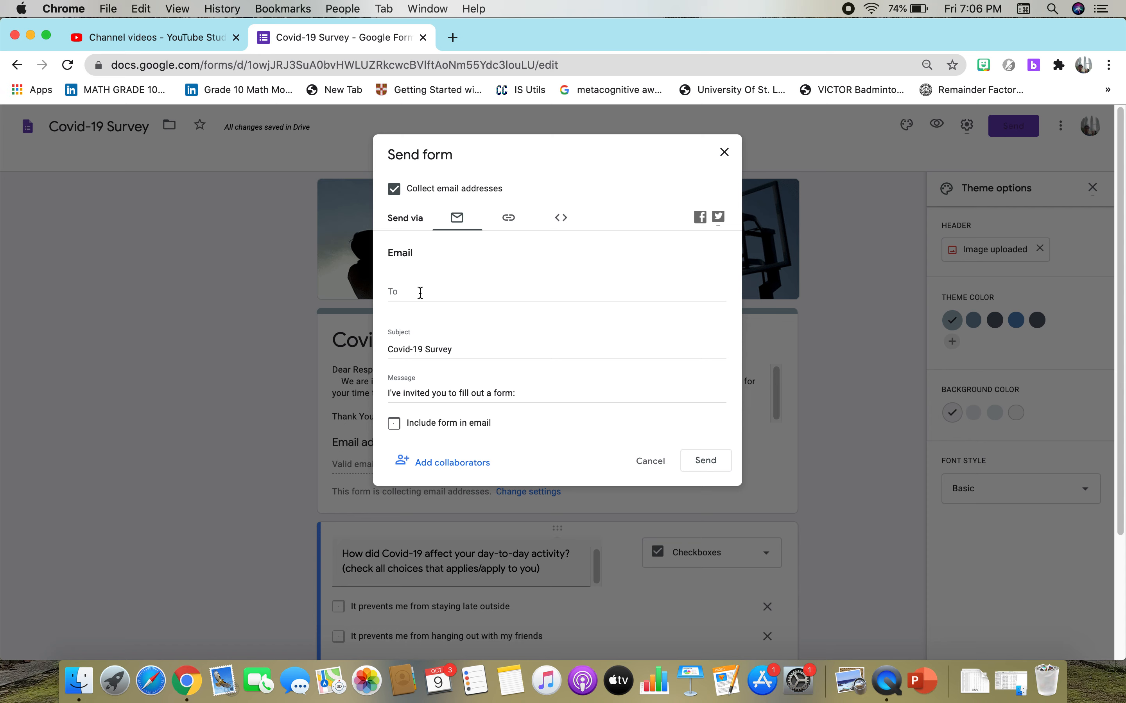
click(509, 220)
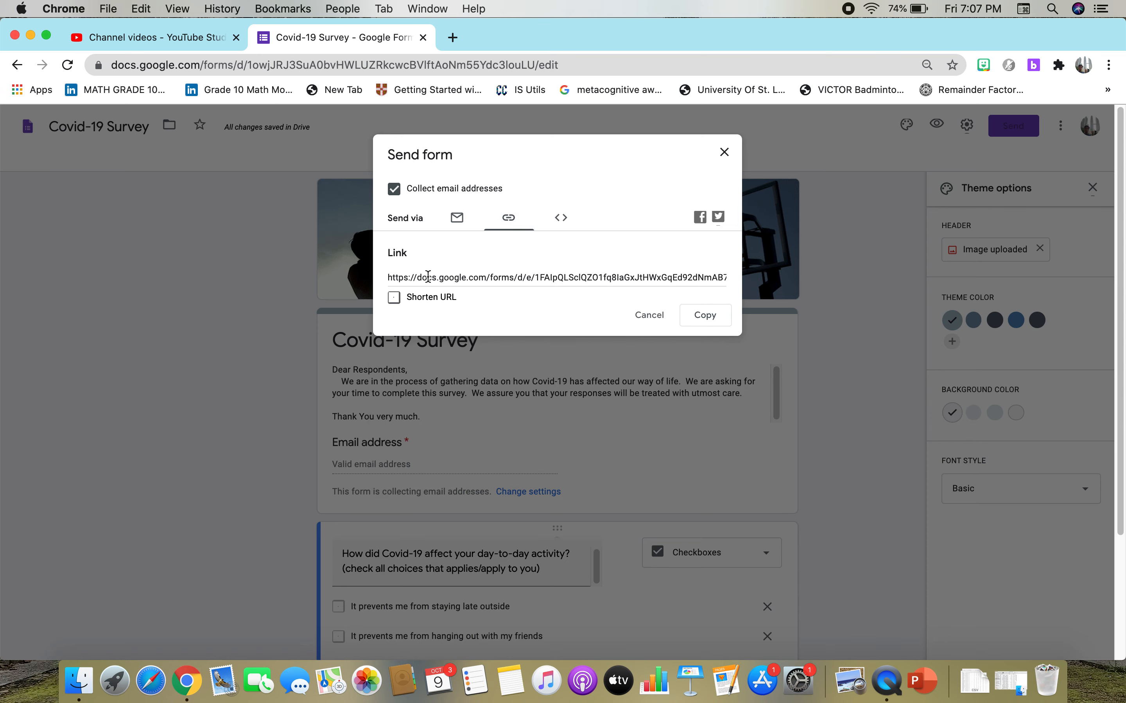
click(394, 297)
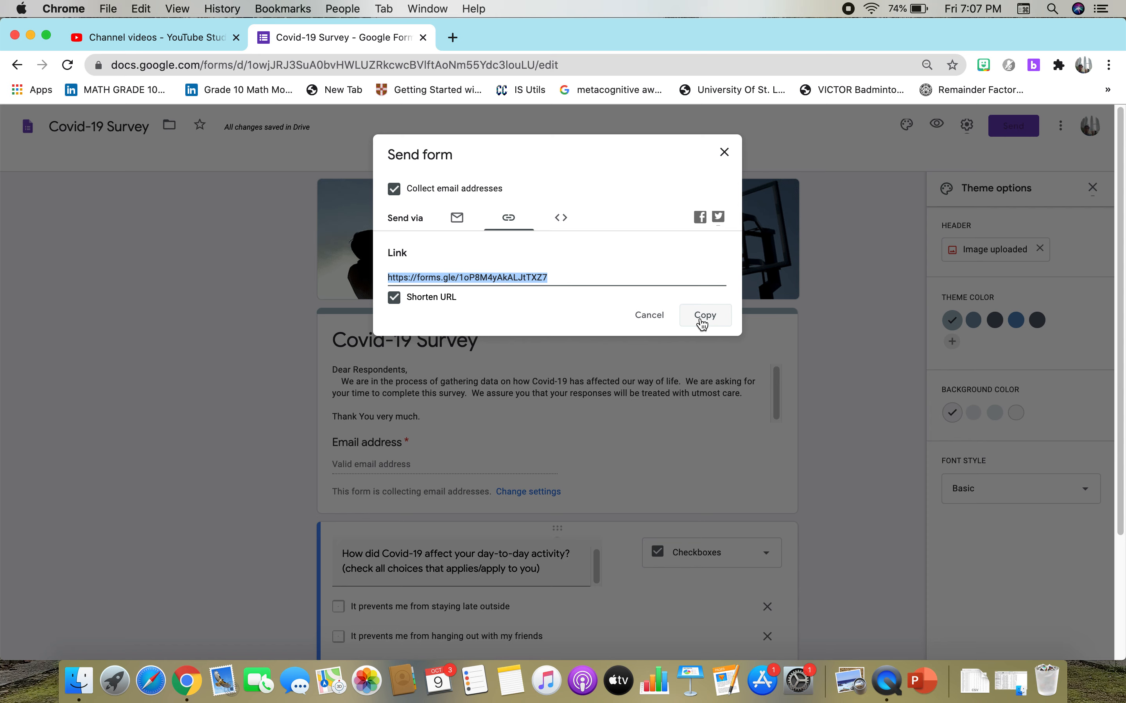
Review the email sending option and the collaborator settings, then close them without adding any editors.
click(457, 218)
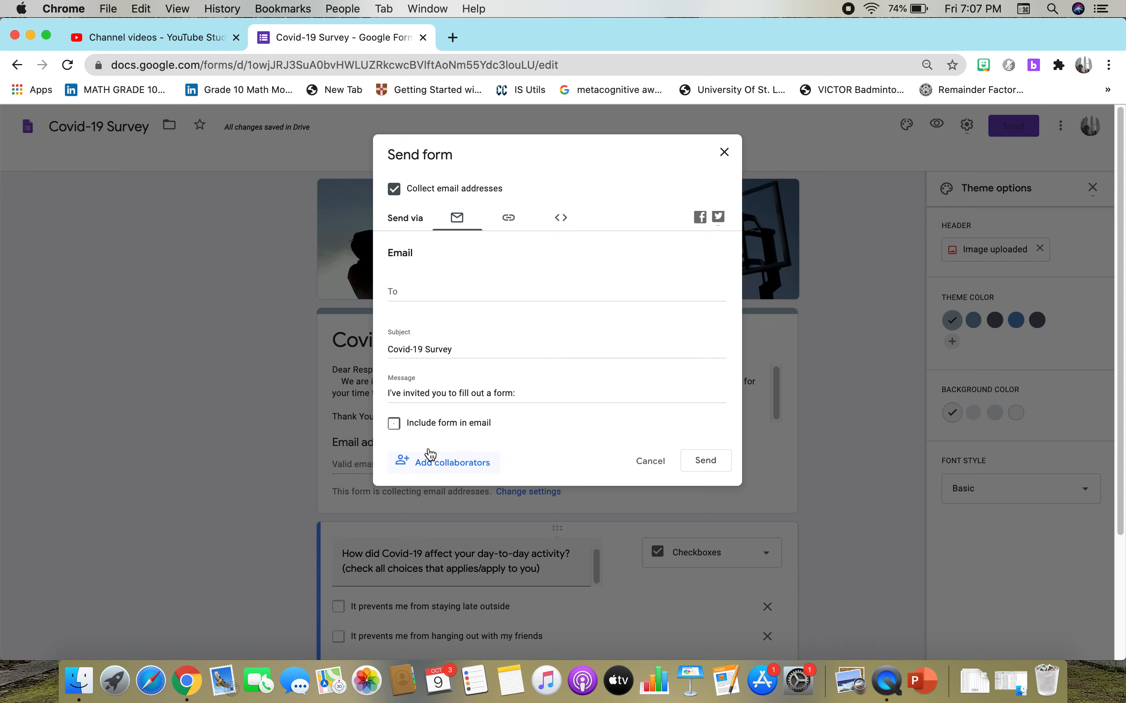
click(403, 461)
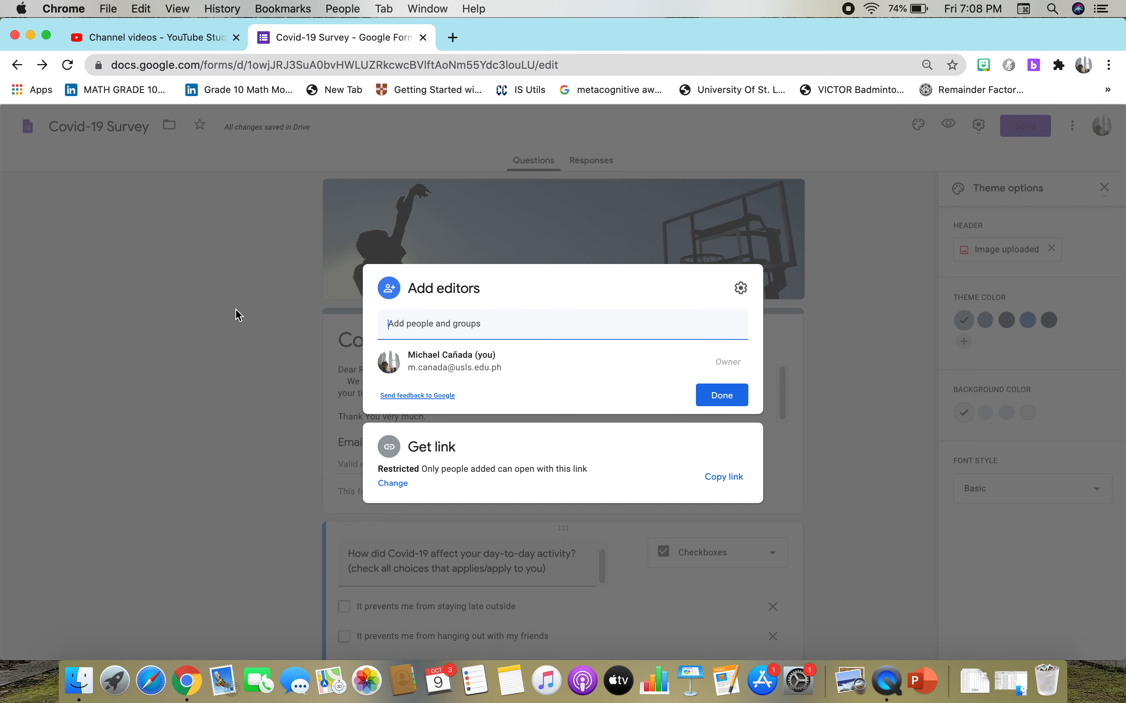
click(711, 396)
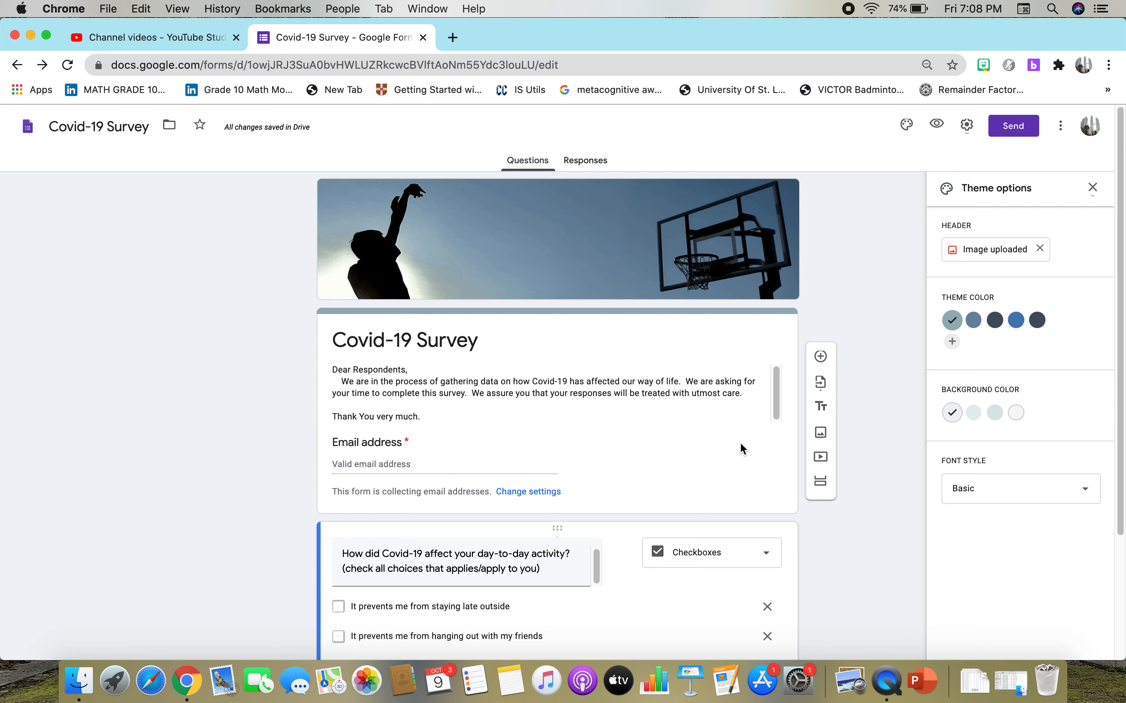
View the survey's responses and look at the option to create a response spreadsheet.
scroll(739, 441, down, 2)
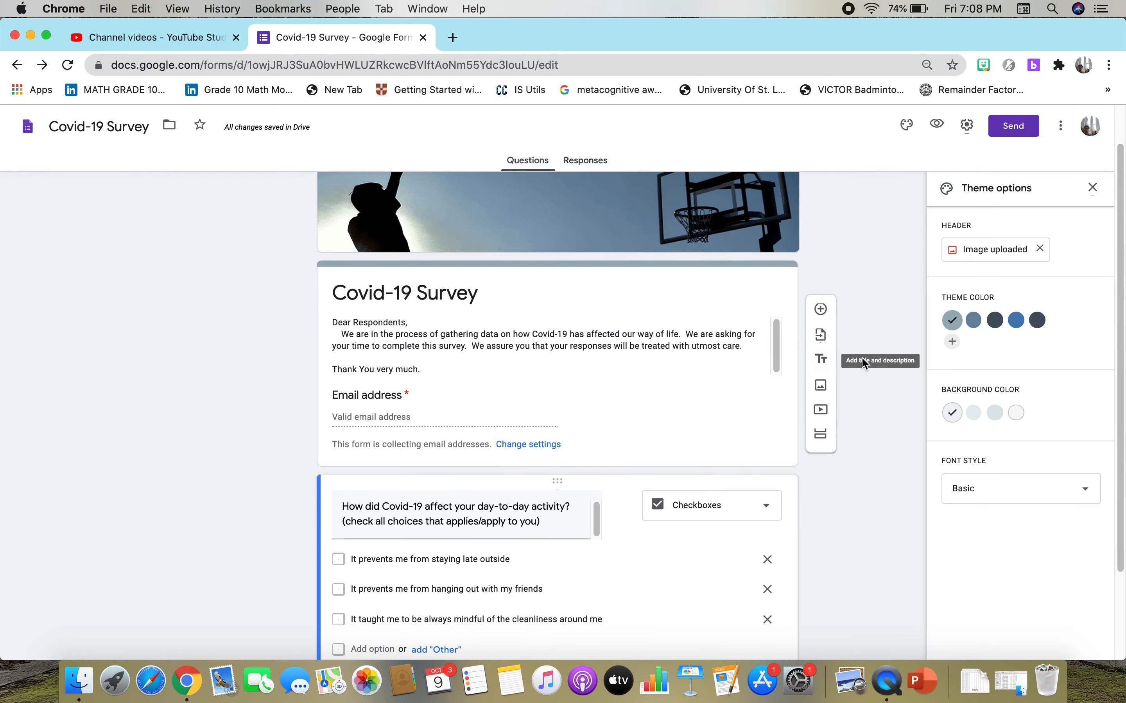
scroll(880, 265, up, 2)
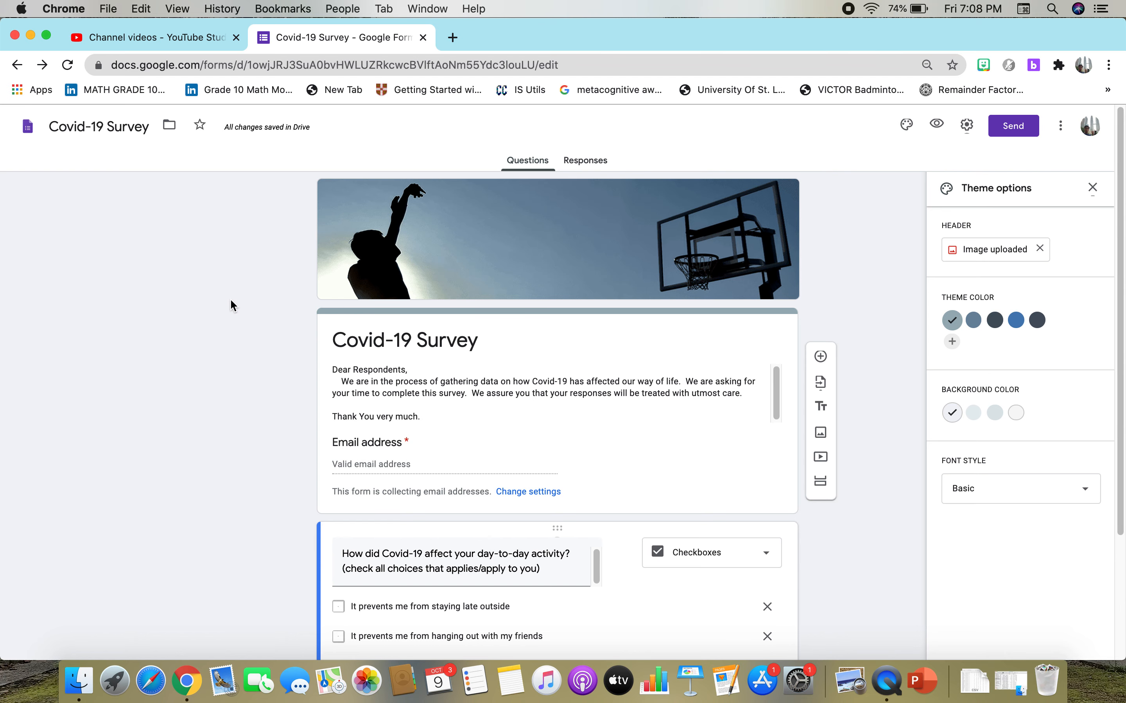
click(581, 165)
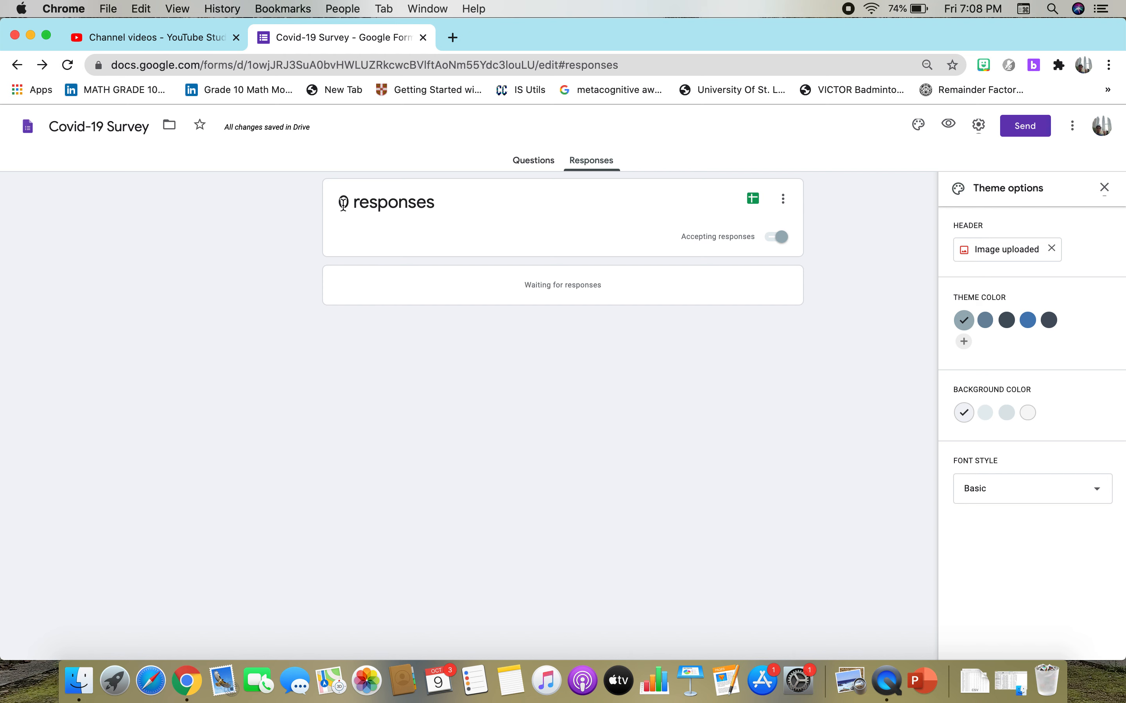
click(754, 201)
Return to the Forms home page and open the recent form Final Course Tile Setup Preference.
click(28, 125)
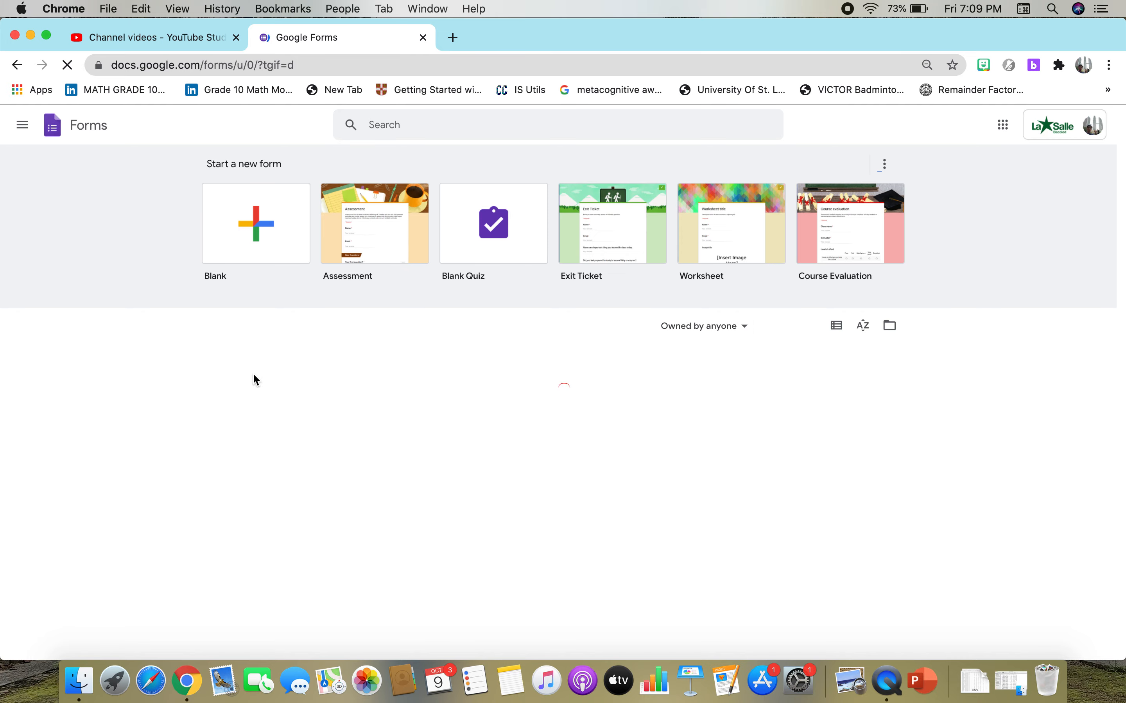
scroll(253, 375, down, 1)
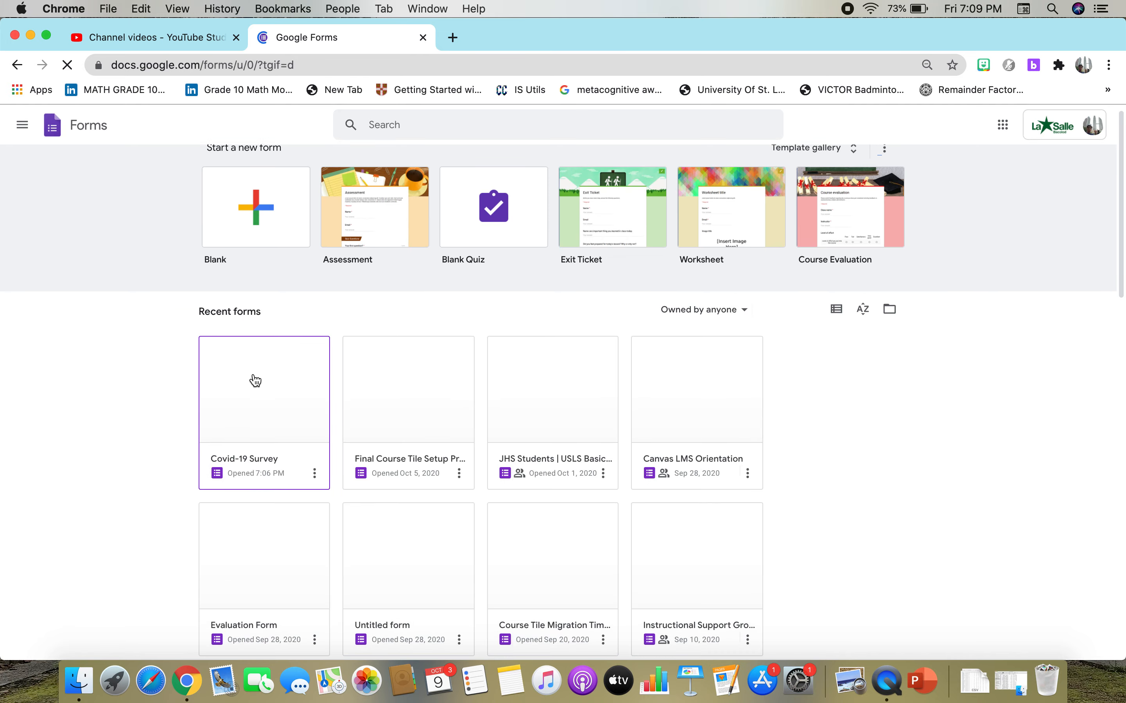
scroll(253, 376, down, 5)
scroll(253, 372, up, 4)
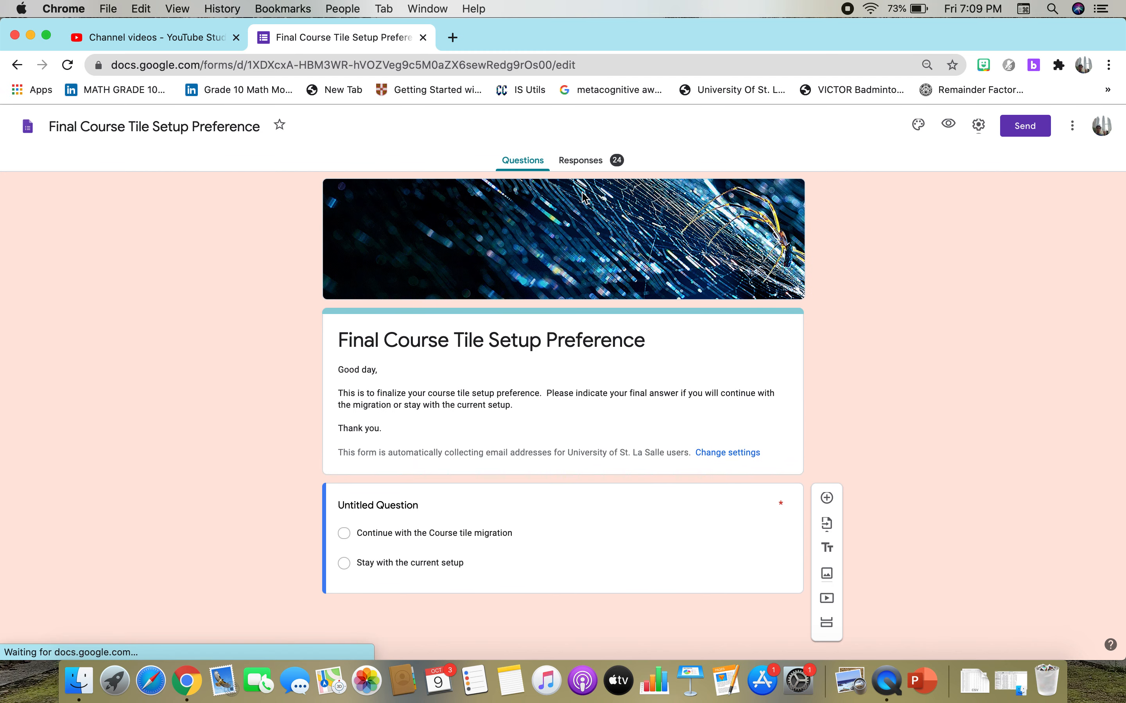
Examine the form's response summary, from the respondent list and pending respondents to the pie chart of answers.
click(582, 163)
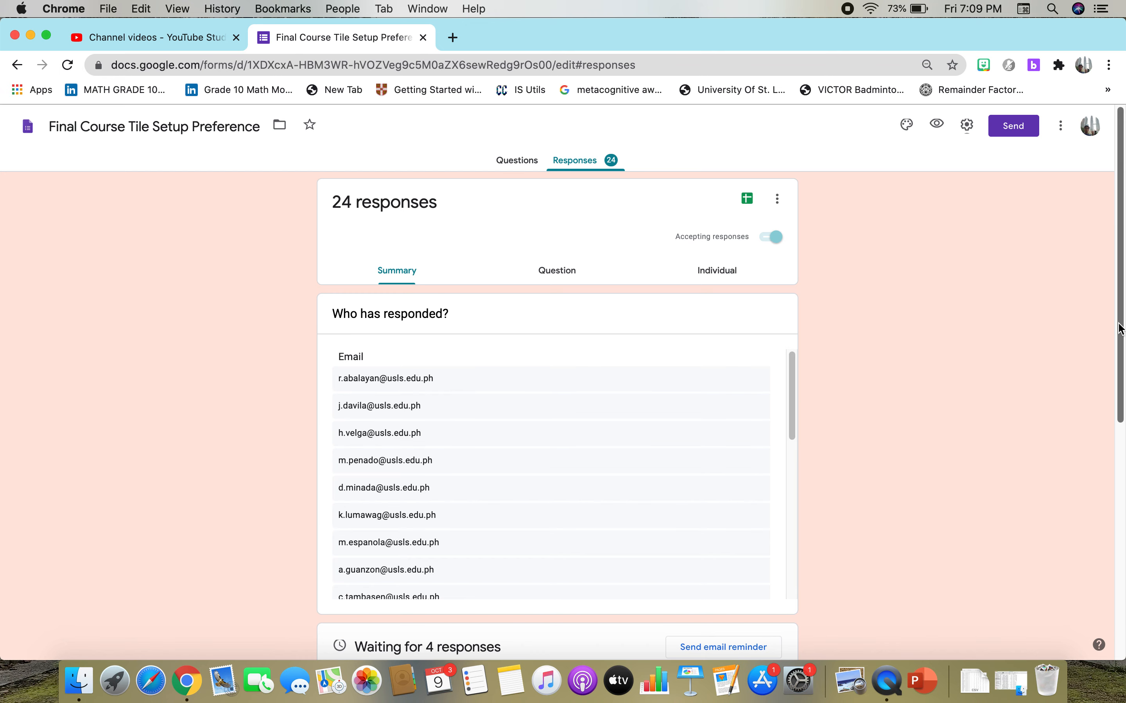
drag(1120, 325, 1120, 327)
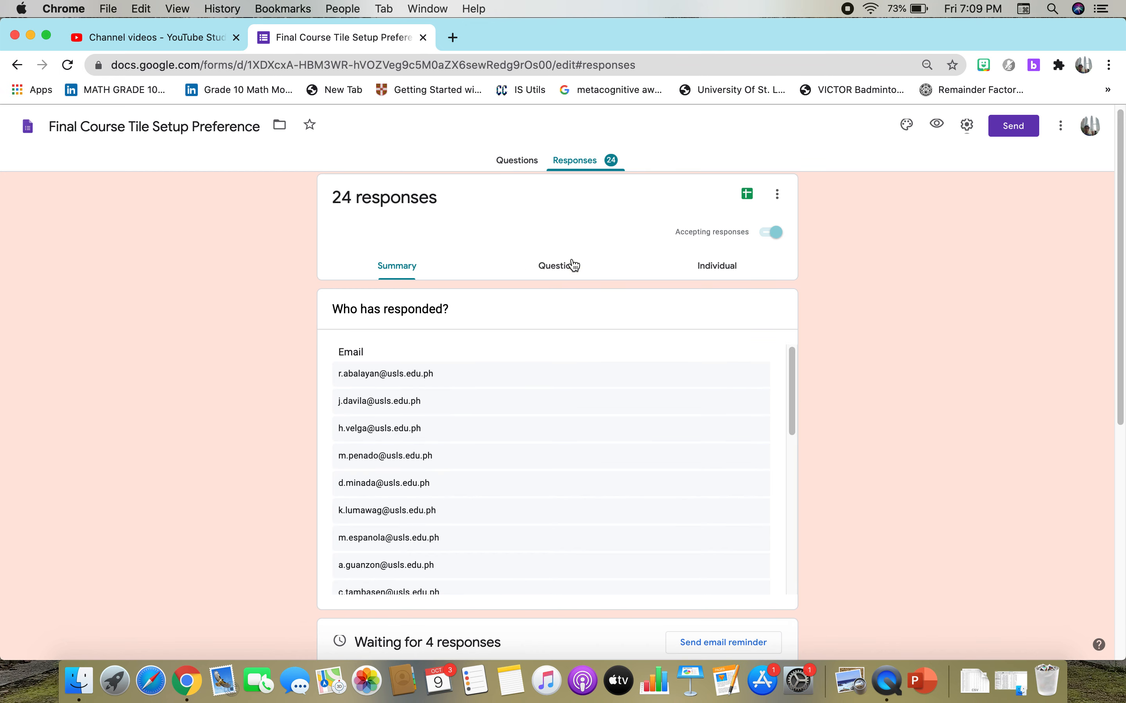
drag(1118, 329, 1115, 533)
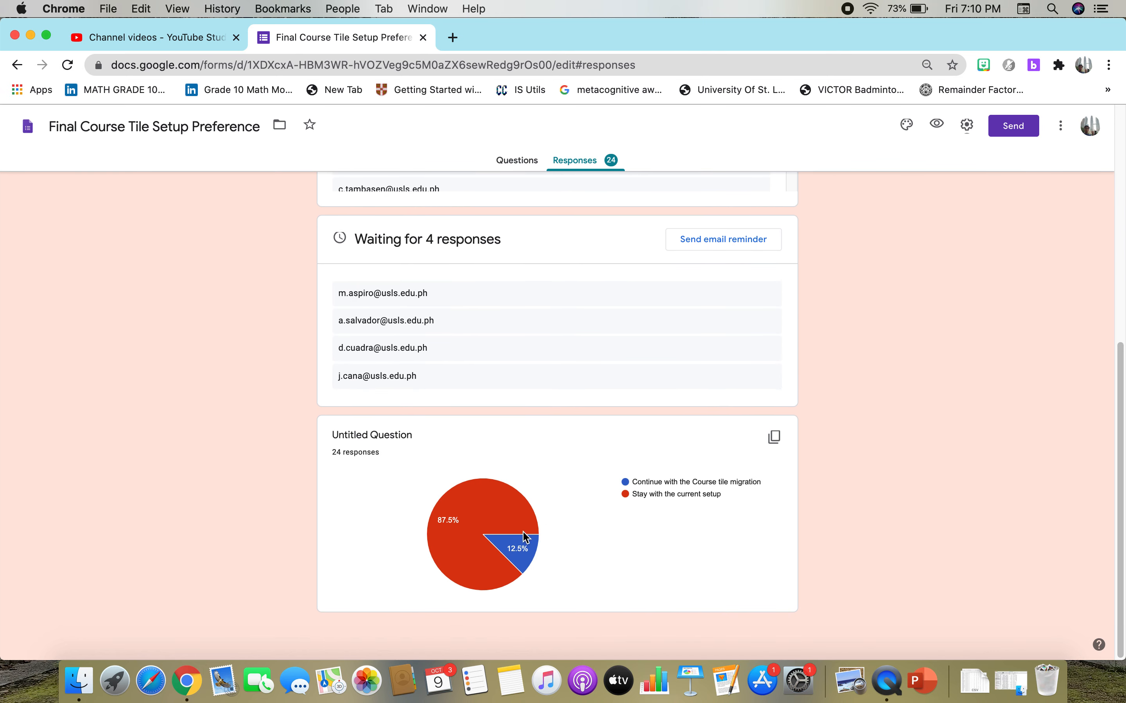
mouse_move(438, 528)
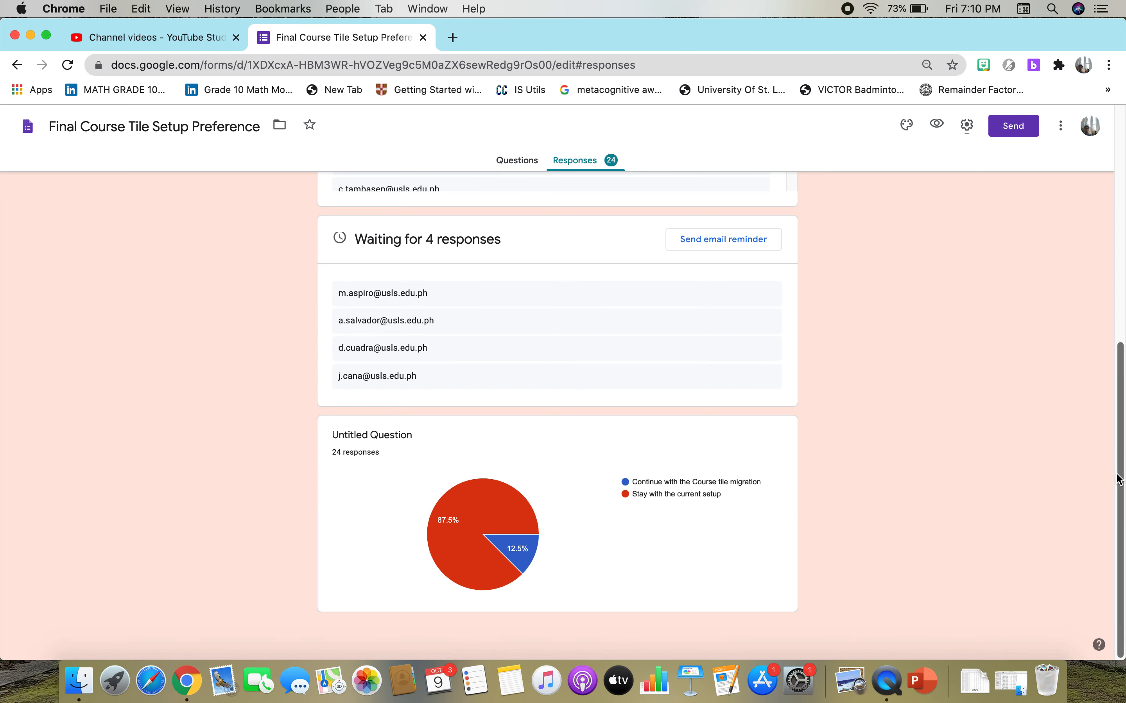
drag(1120, 483, 1114, 219)
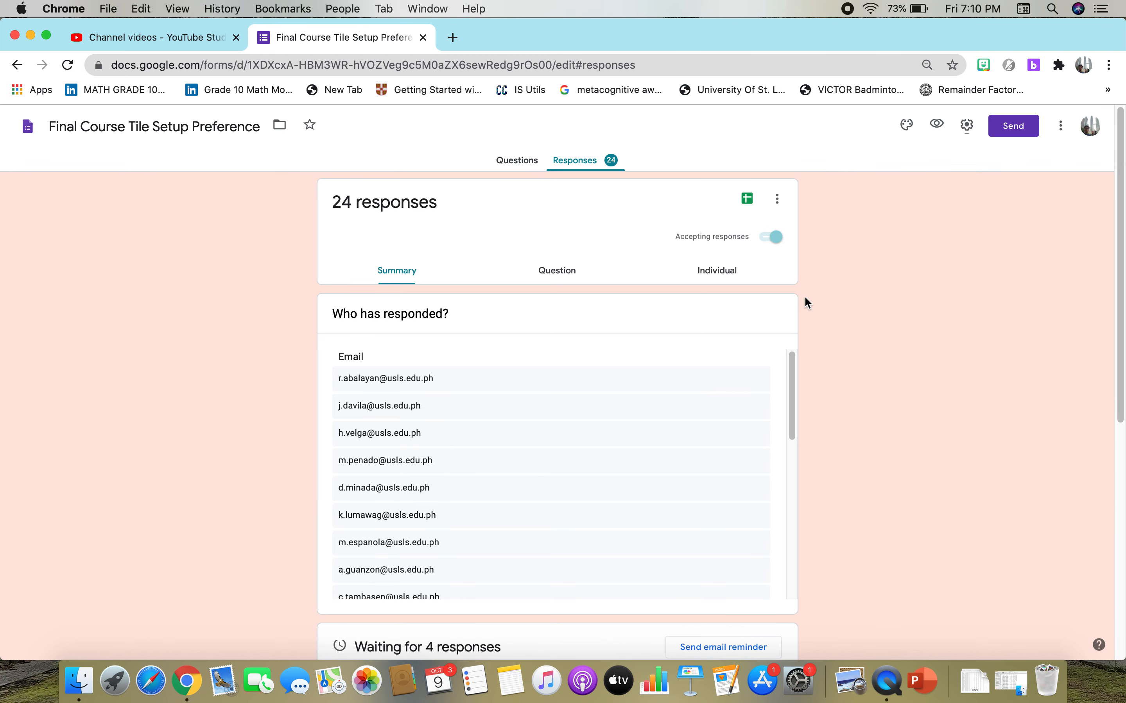
Create a new spreadsheet from the form's responses with the suggested name, and return to the form's response summary.
click(749, 203)
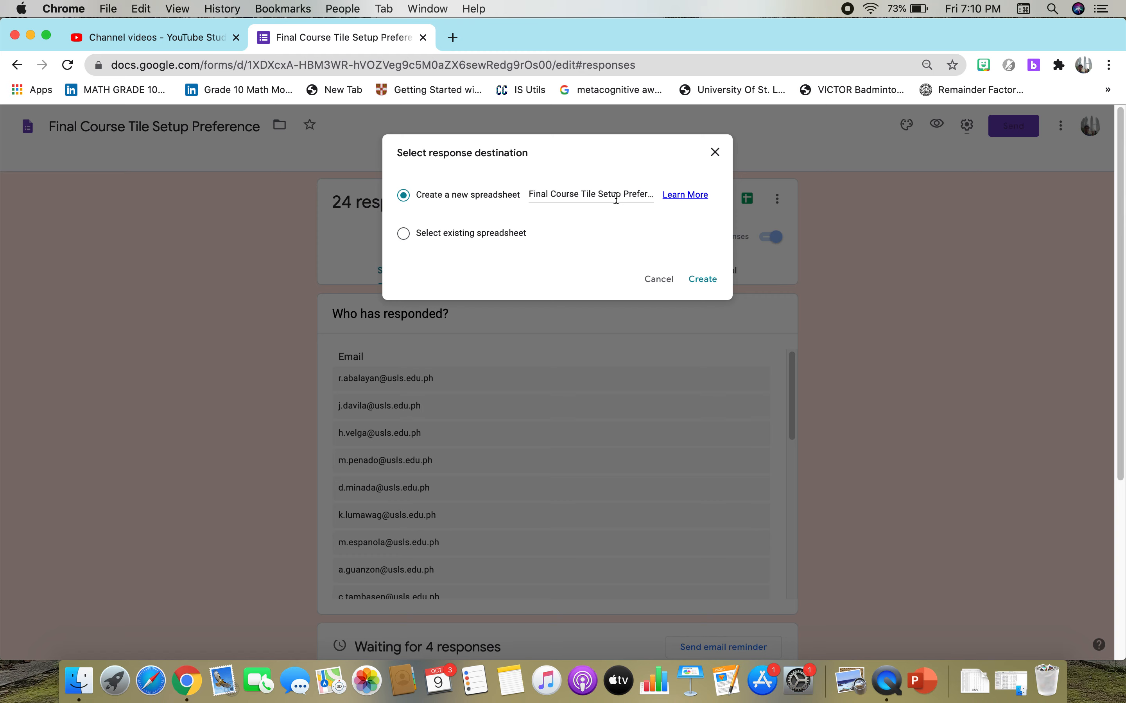
click(705, 283)
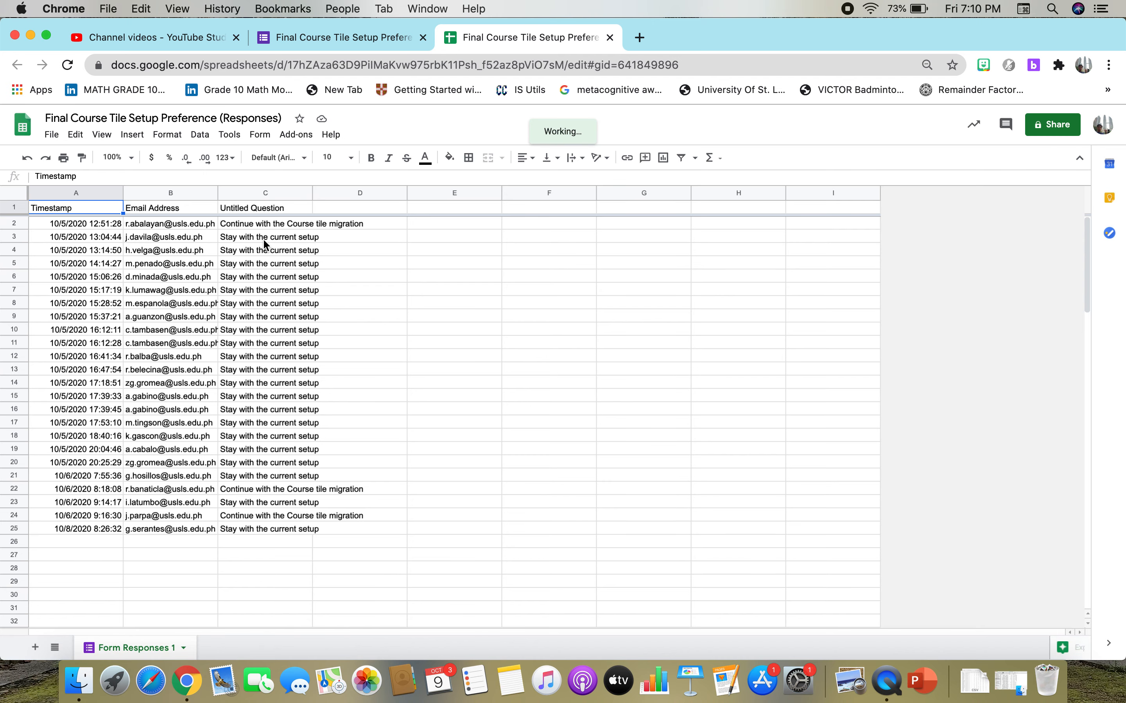
click(338, 46)
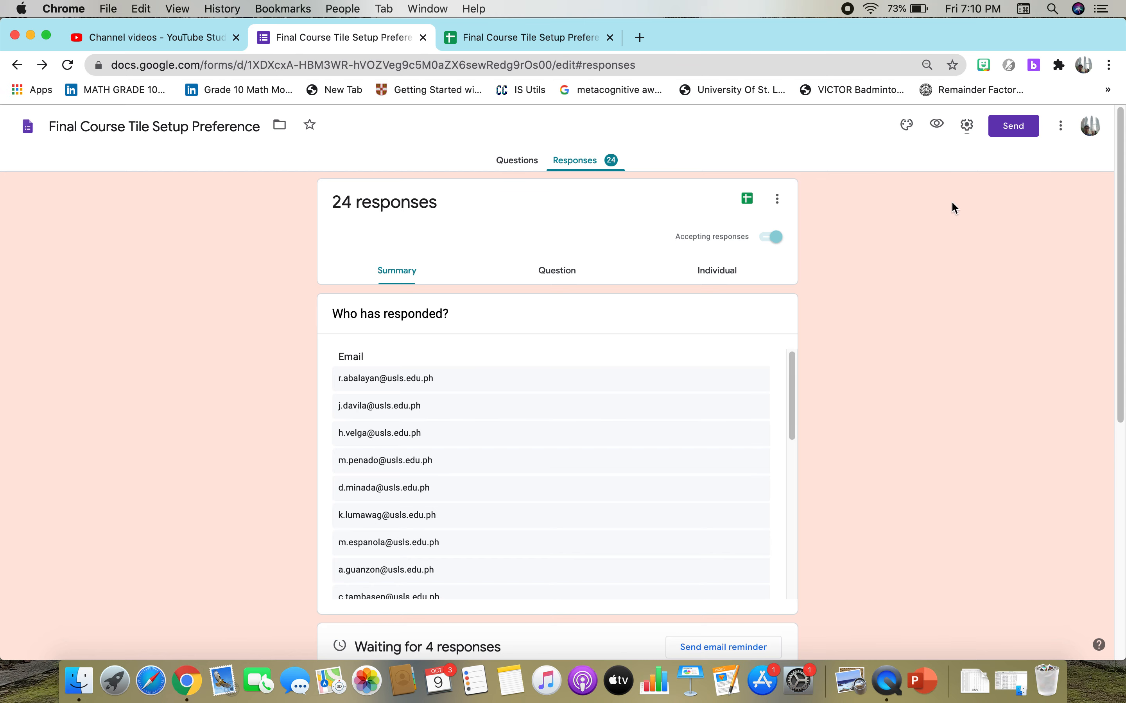
drag(1120, 197, 1125, 180)
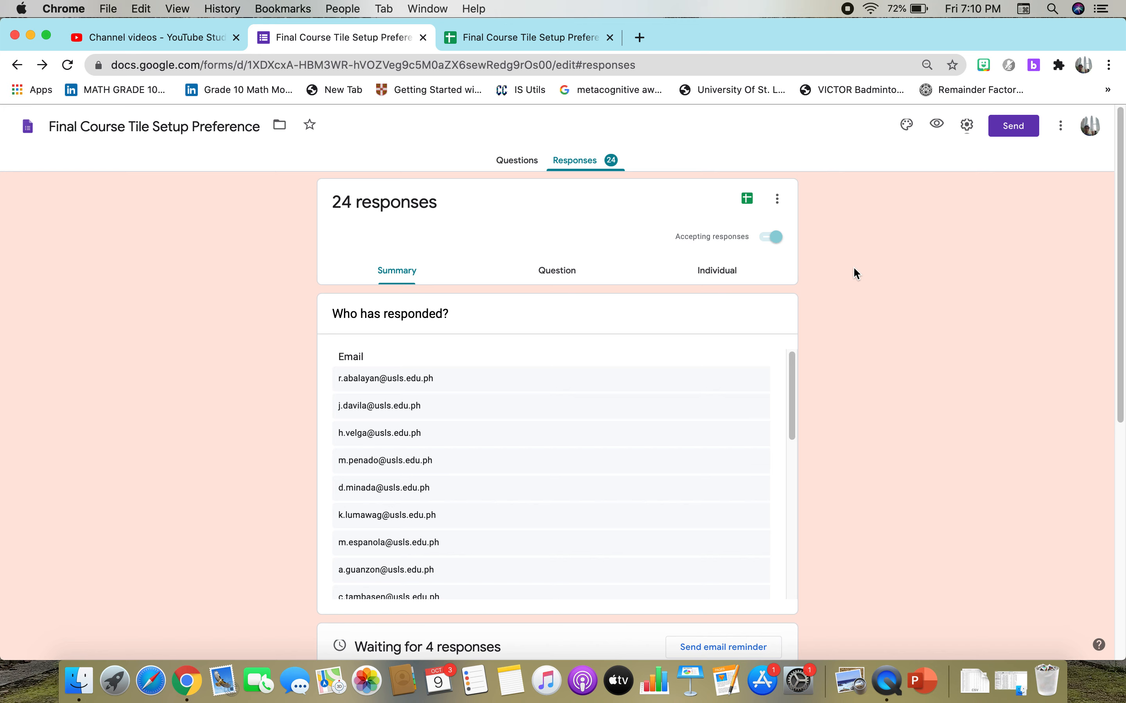